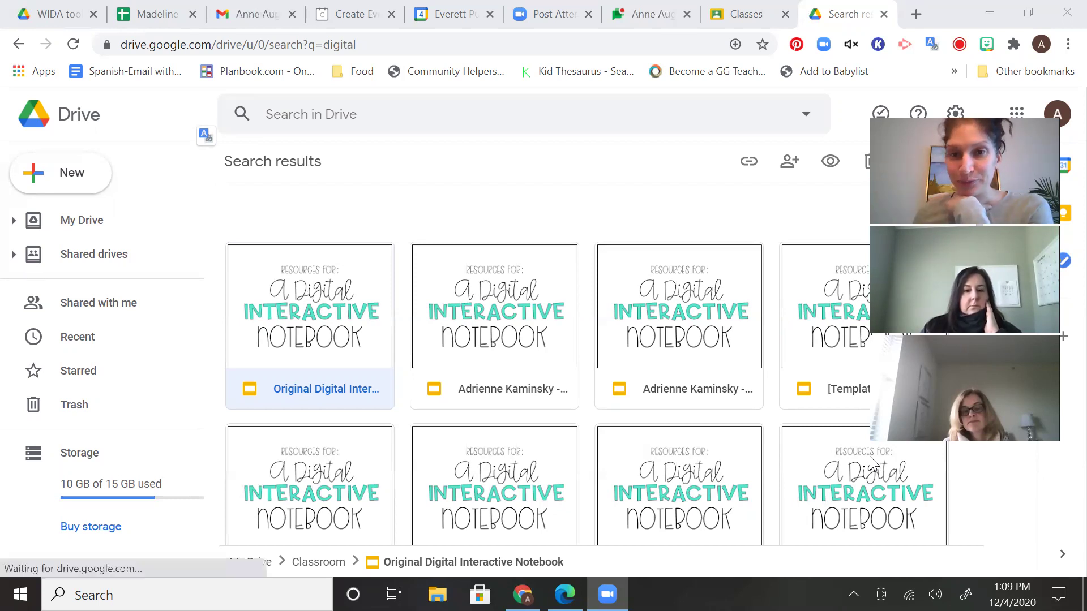
Open the Original Digital Interactive Notebook and scroll through its title, KWL, vocab and three-facts slides
double_click(291, 389)
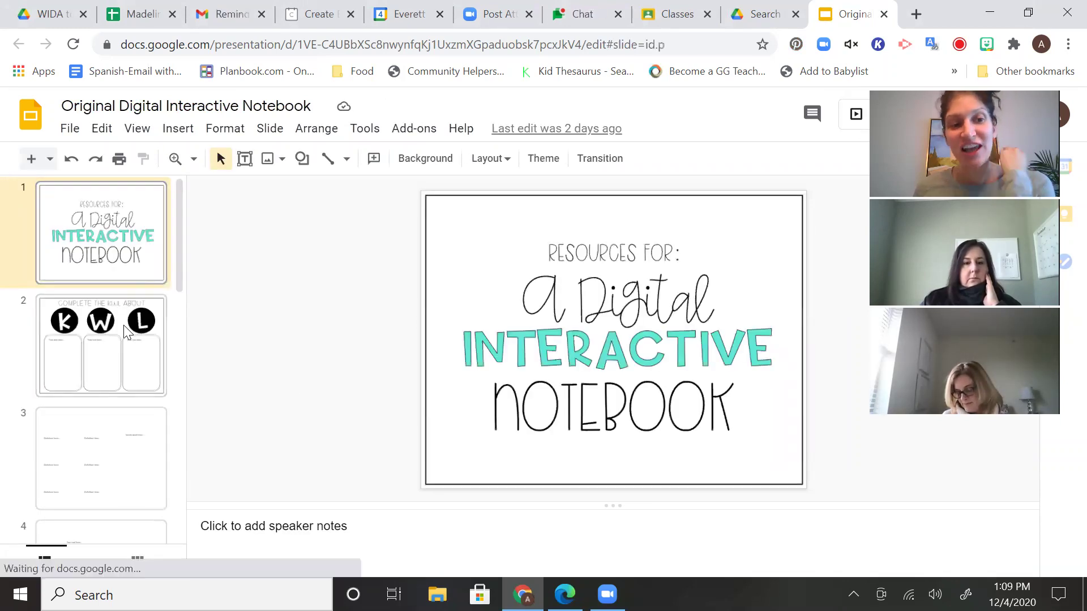
scroll(134, 453, down, 10)
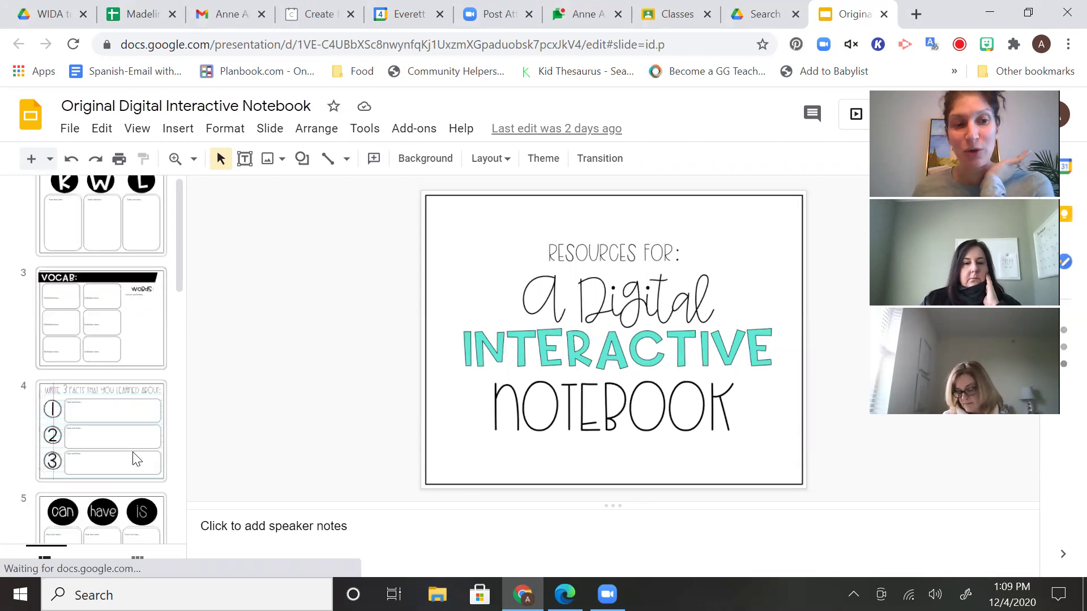
scroll(137, 459, down, 2)
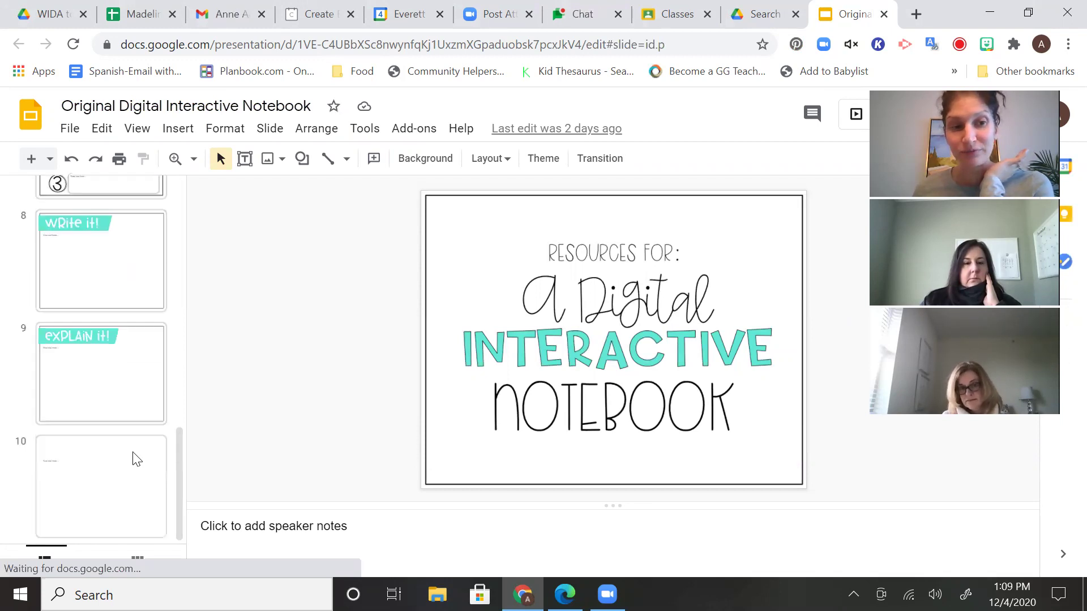
scroll(136, 459, up, 12)
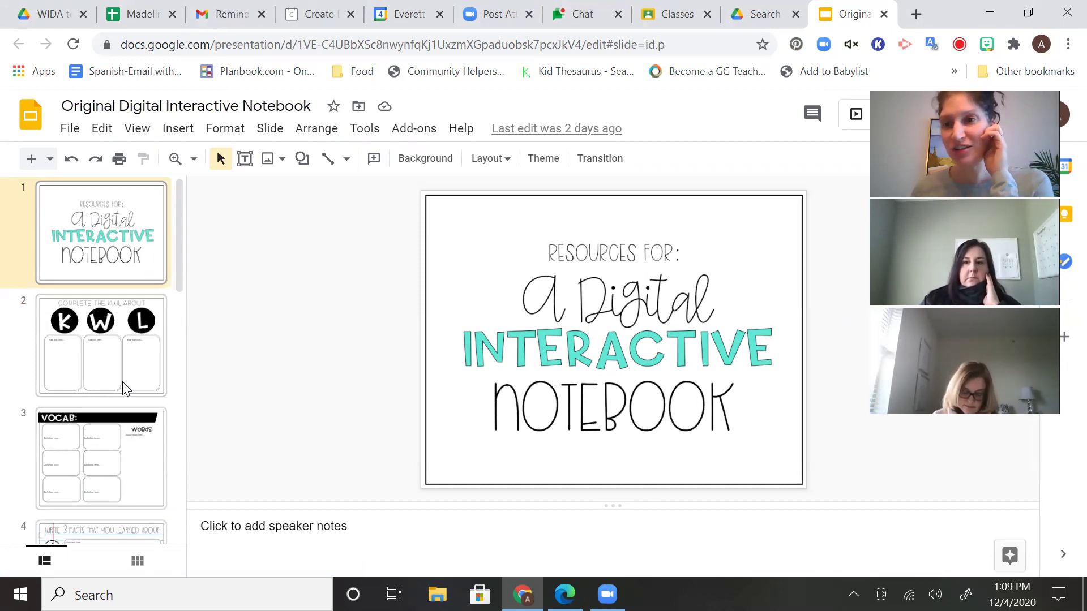
scroll(118, 424, down, 5)
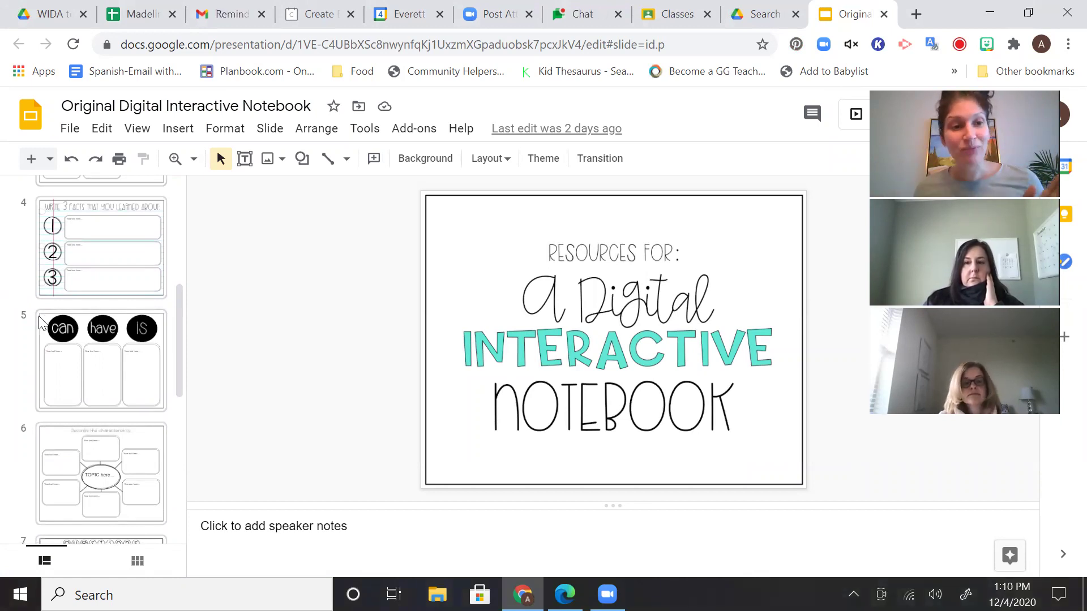
scroll(92, 306, up, 6)
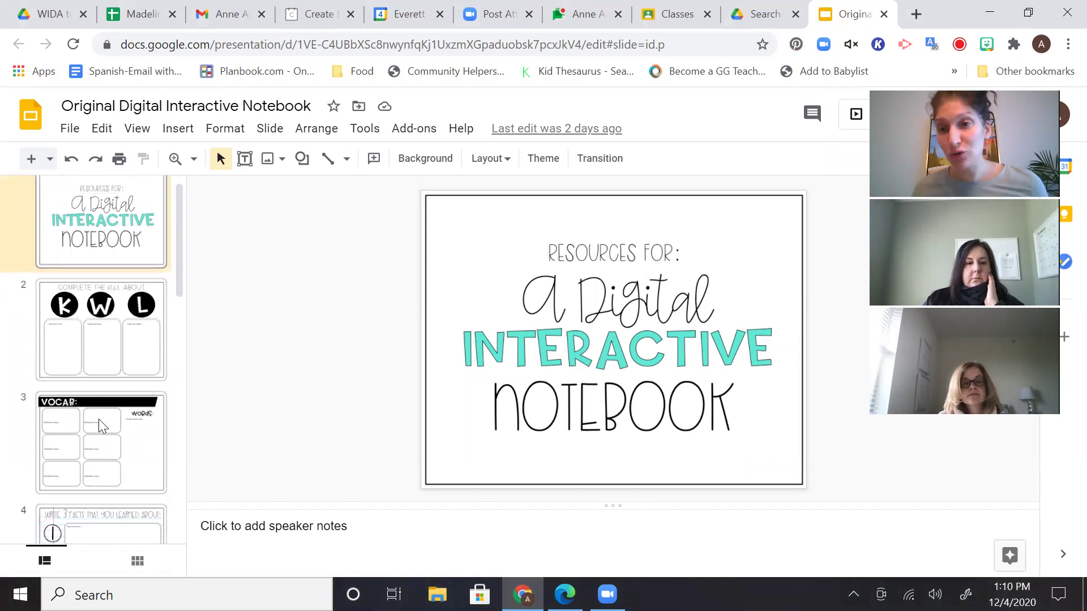
scroll(108, 453, down, 2)
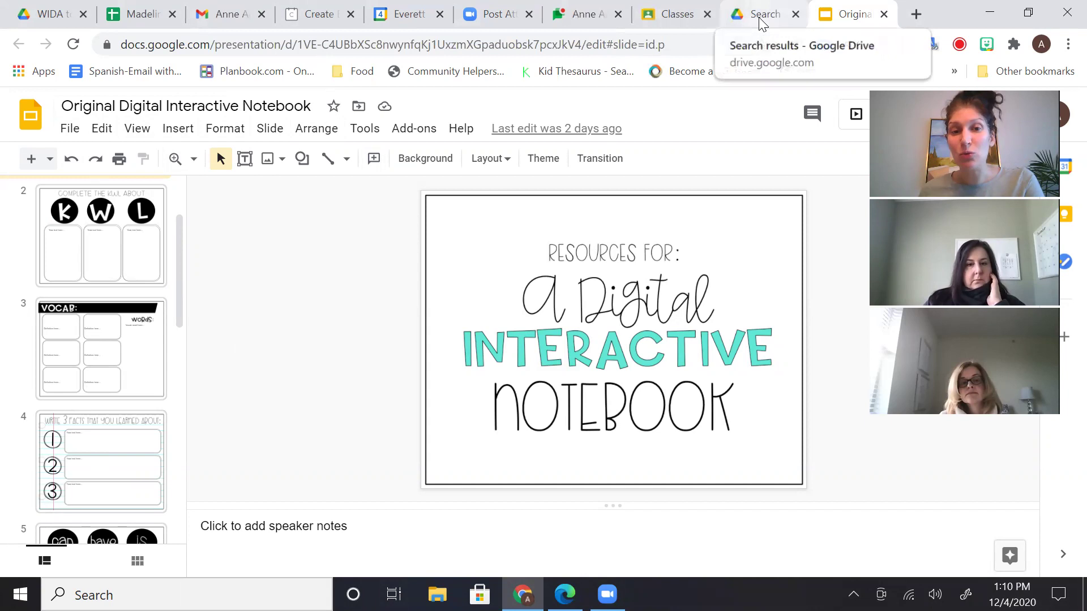
Search Drive for 'start' and open the Start- Digital Interactive Notebook presentation
click(761, 17)
right_click(370, 292)
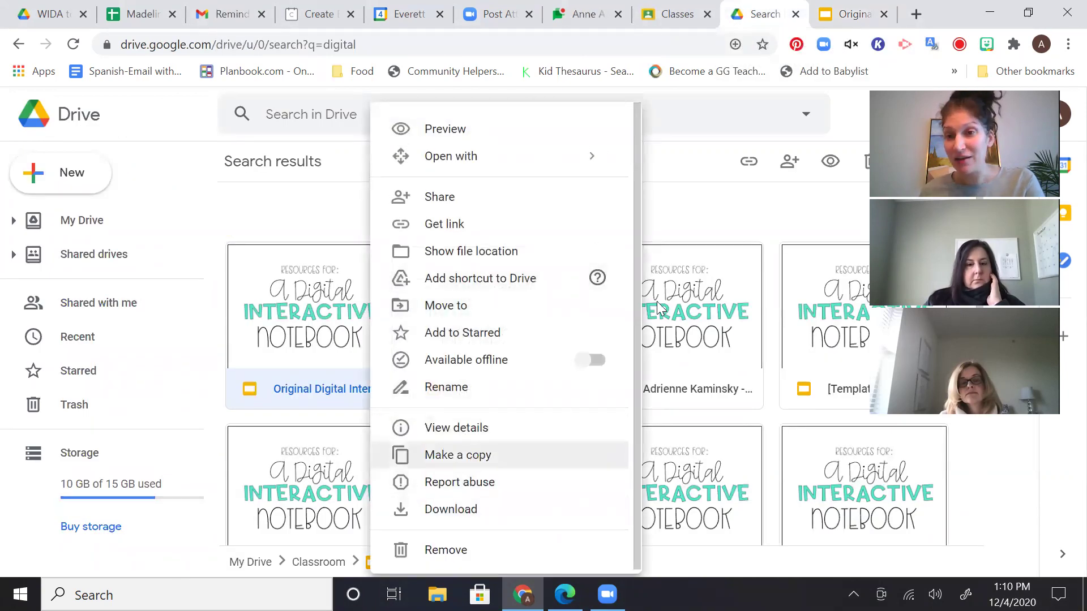
click(729, 230)
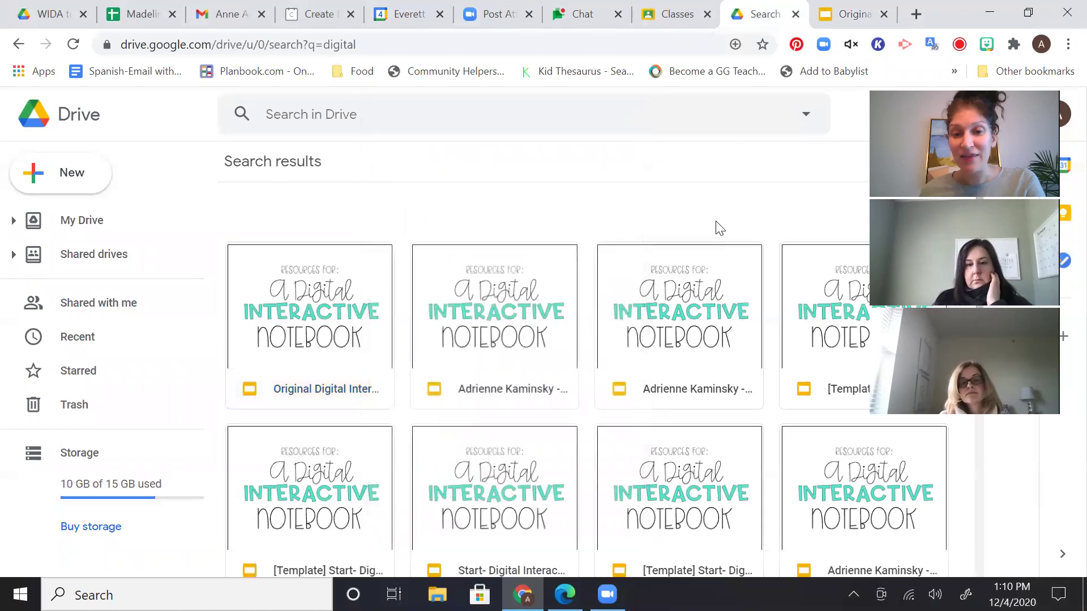
click(405, 110)
text(start)
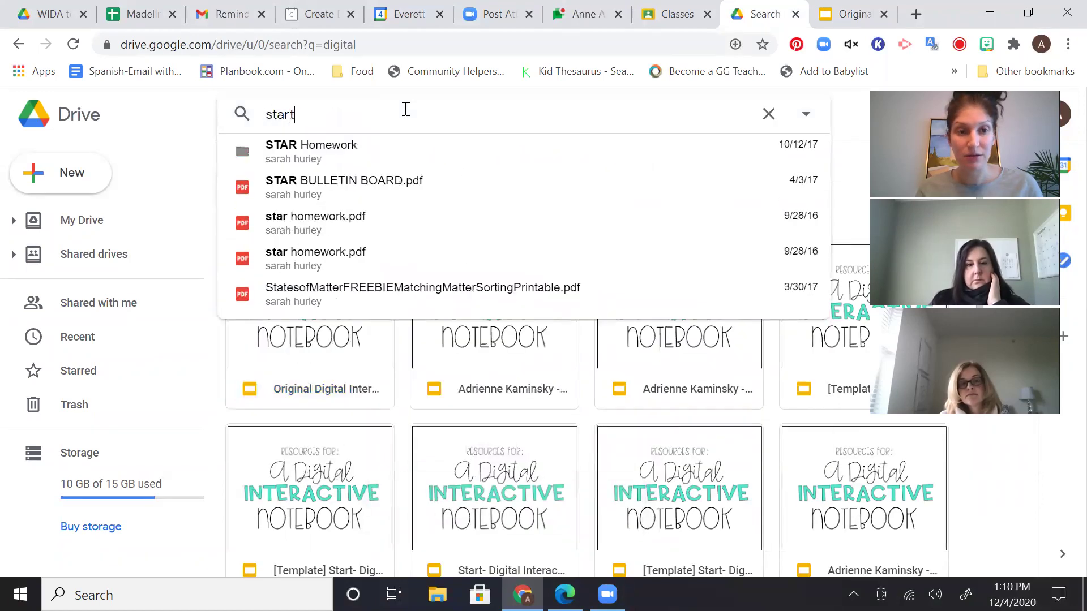
key(Down)
key(Return)
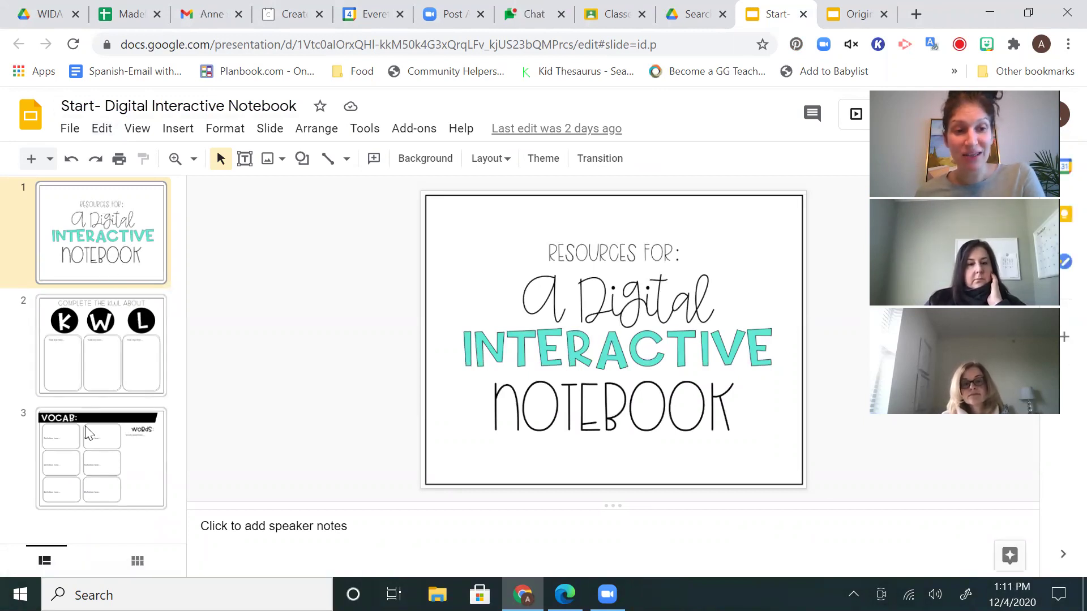
click(858, 15)
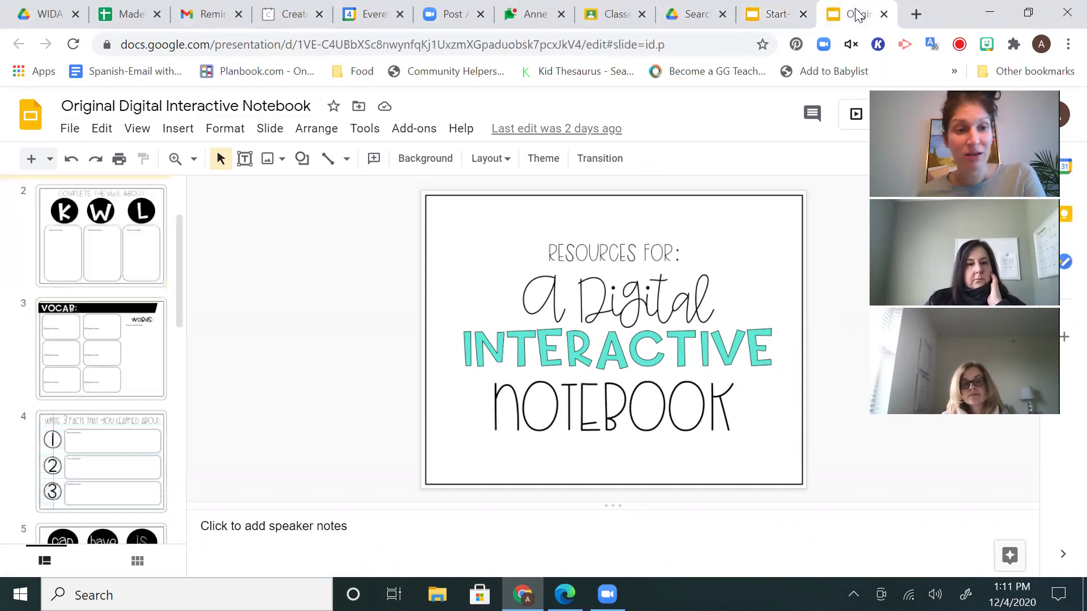
scroll(156, 374, up, 2)
scroll(108, 474, down, 3)
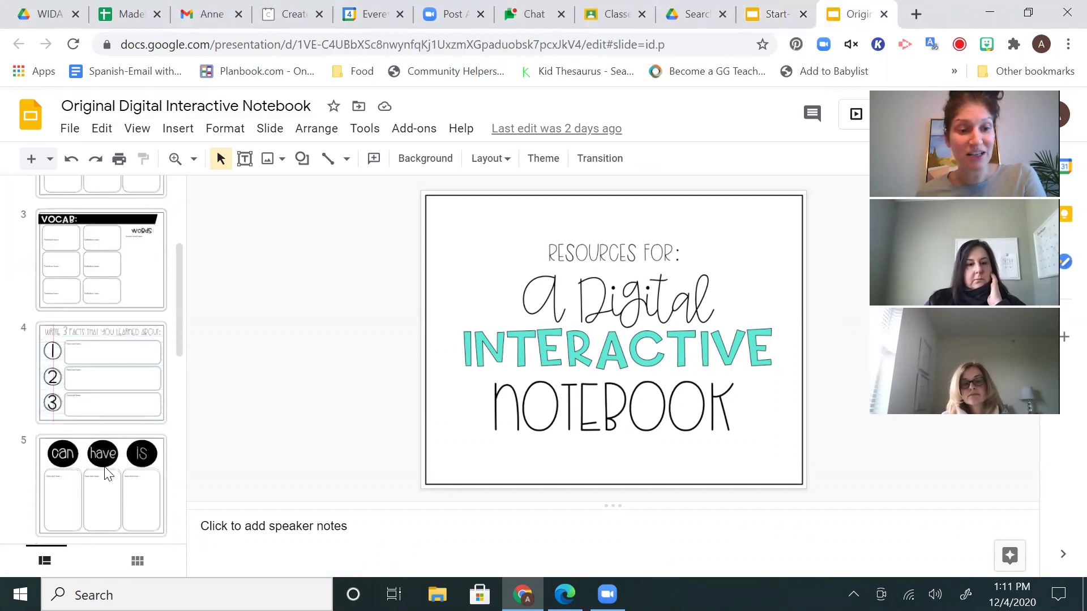
scroll(110, 304, down, 10)
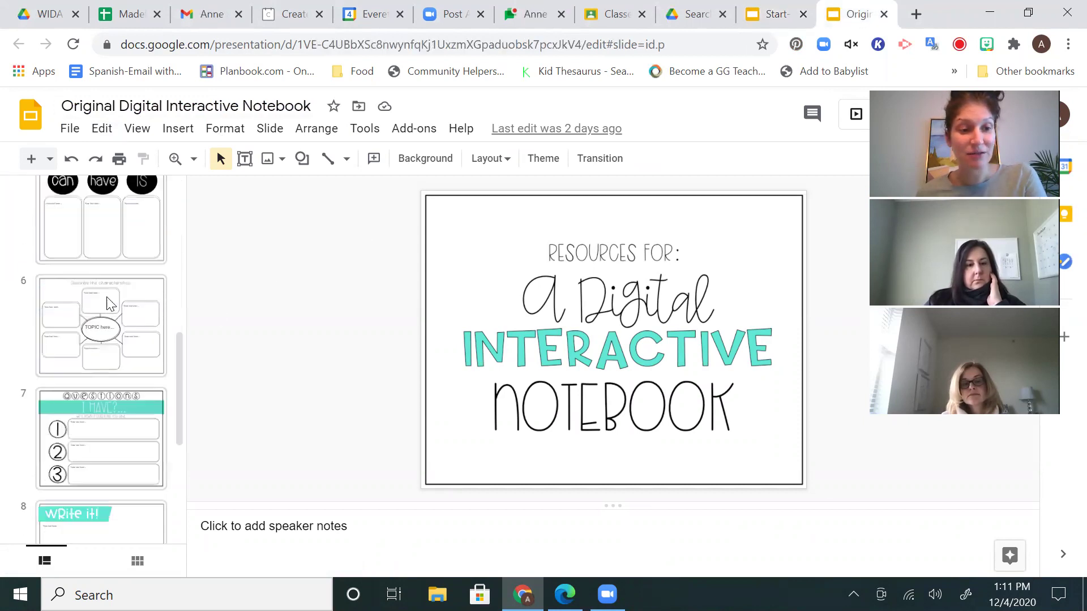
click(771, 13)
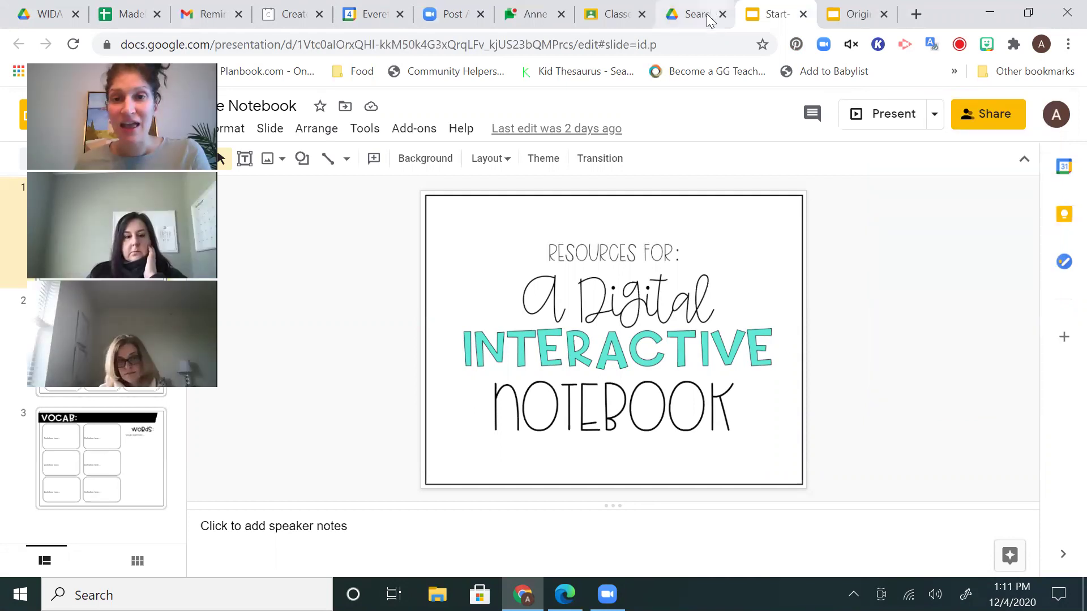
Open Trial Classroom's Classwork page and start a new assignment
click(613, 22)
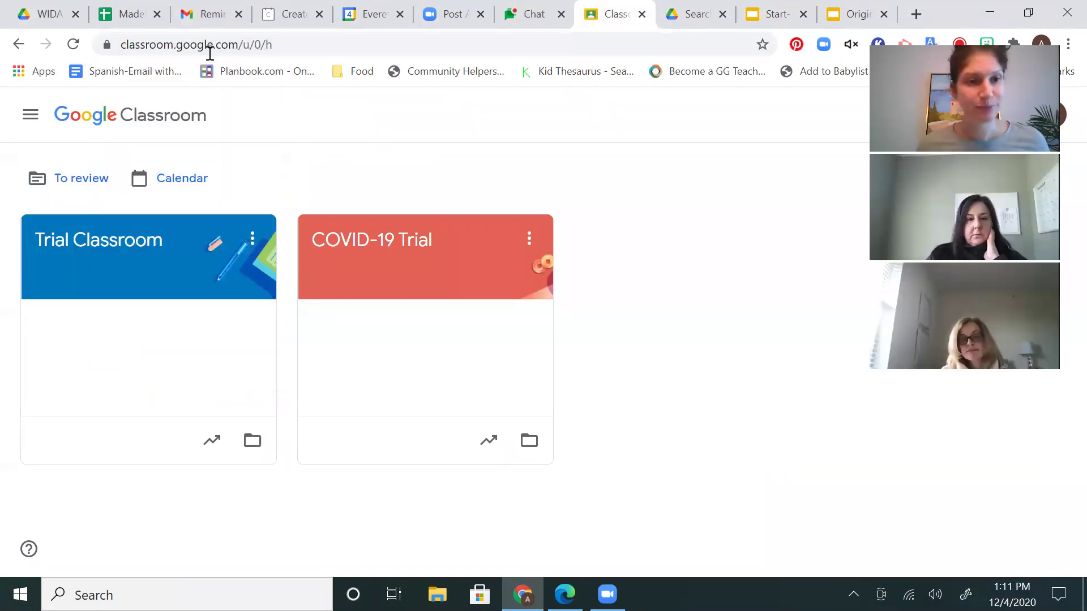
click(132, 254)
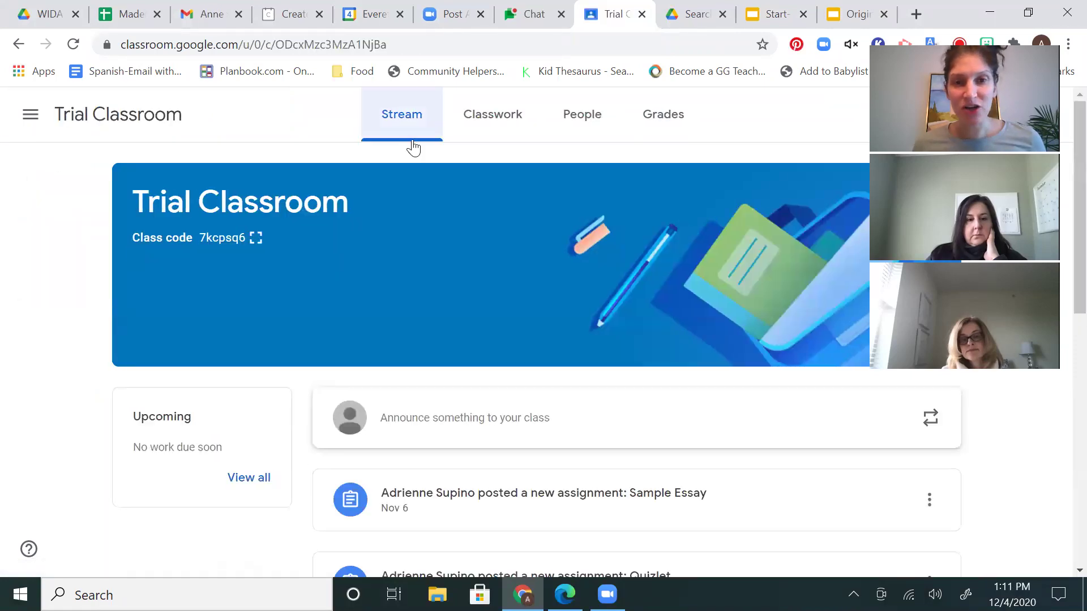
click(486, 130)
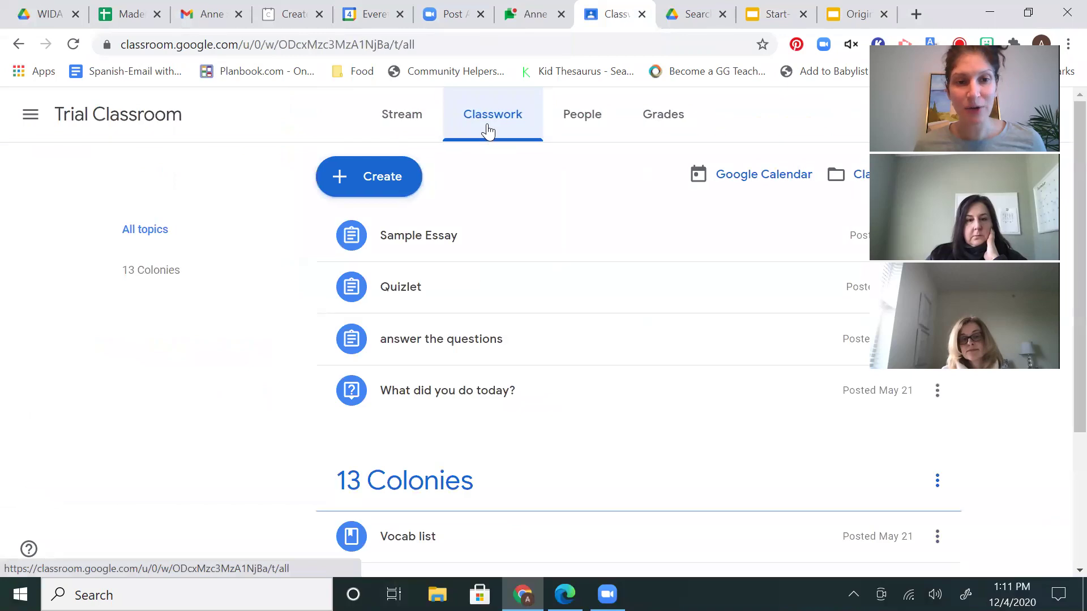
click(365, 175)
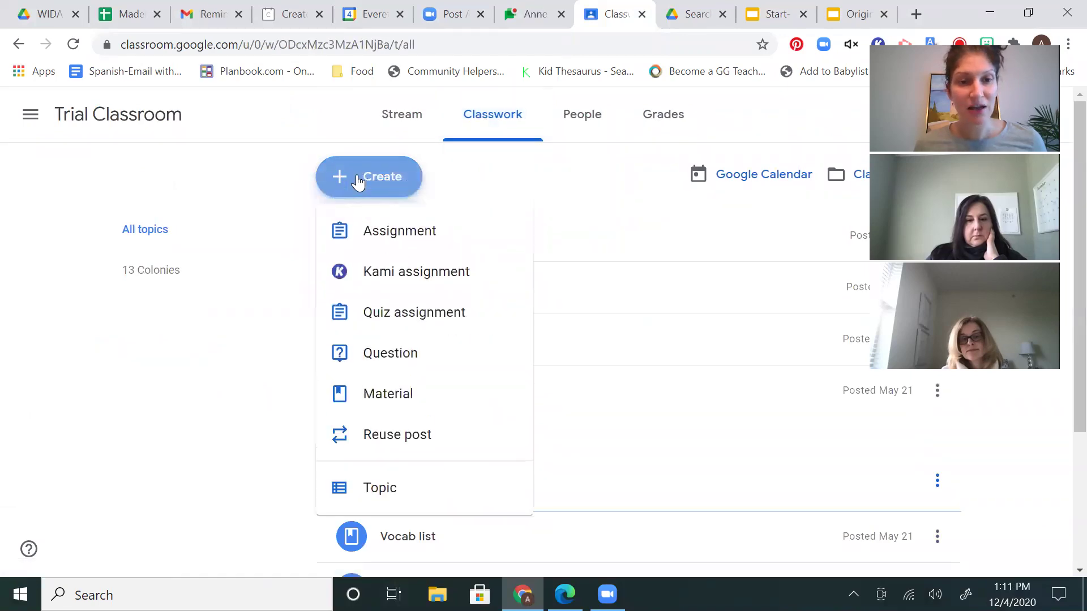
click(371, 233)
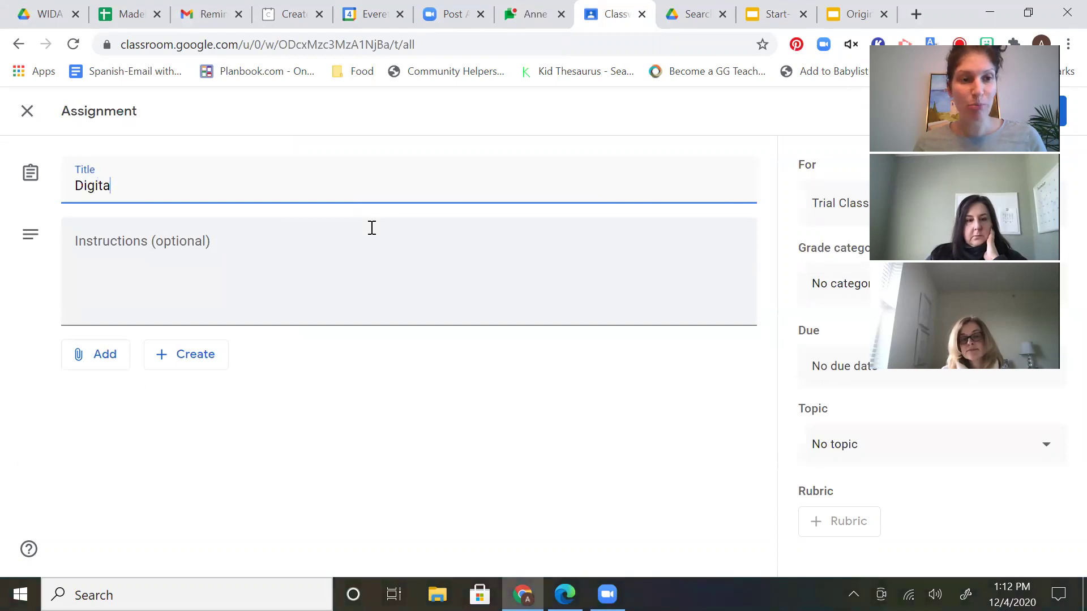
Title it 'Digital Notebook', attach the Start notebook with a copy per student, and assign it
text(Digital Notebook)
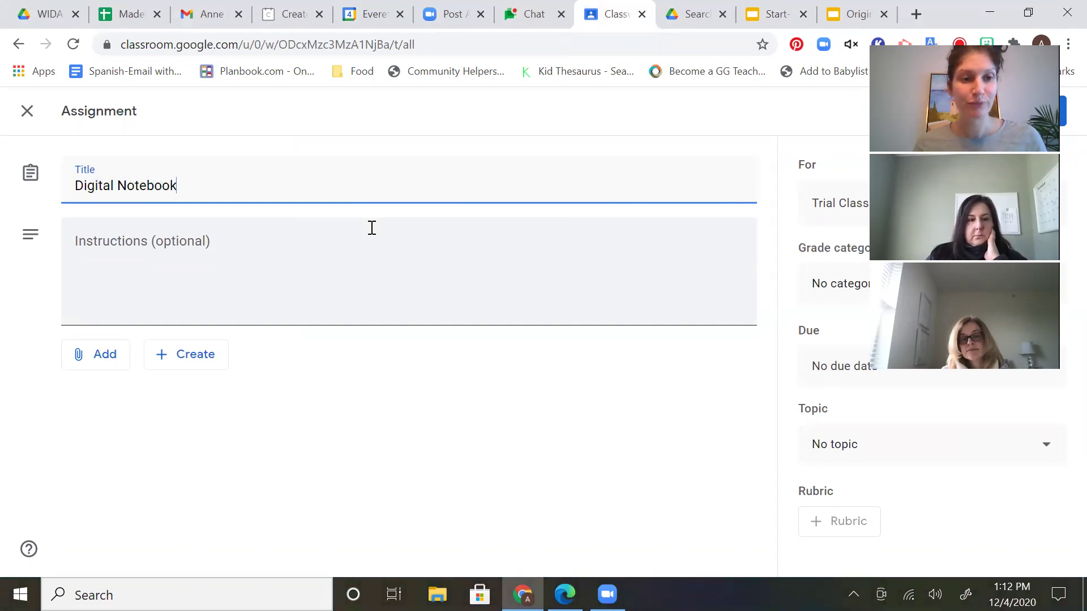
click(100, 369)
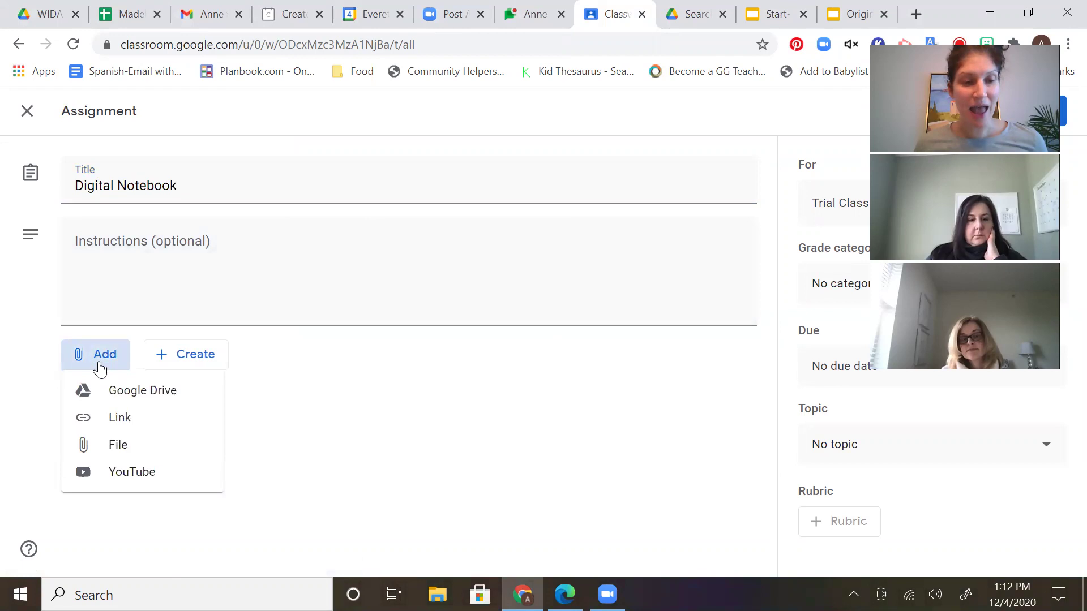
click(104, 400)
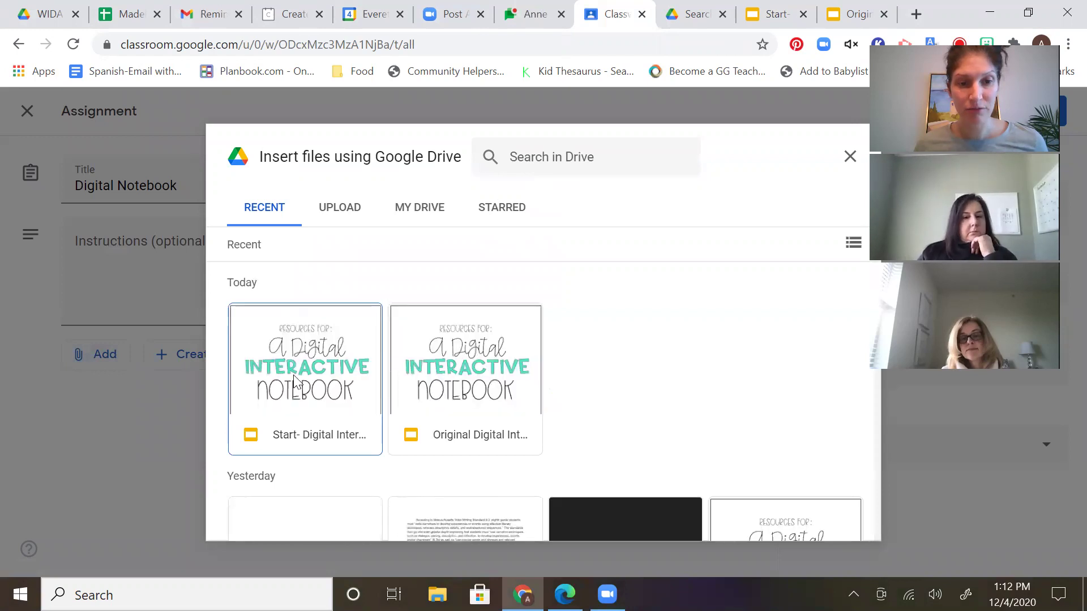
double_click(306, 405)
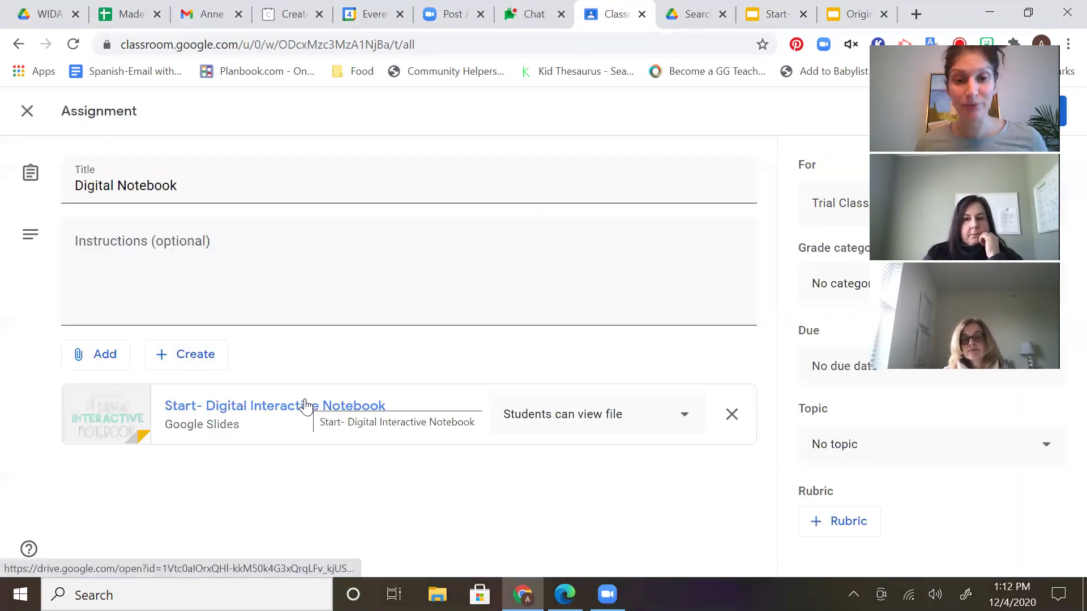
click(573, 417)
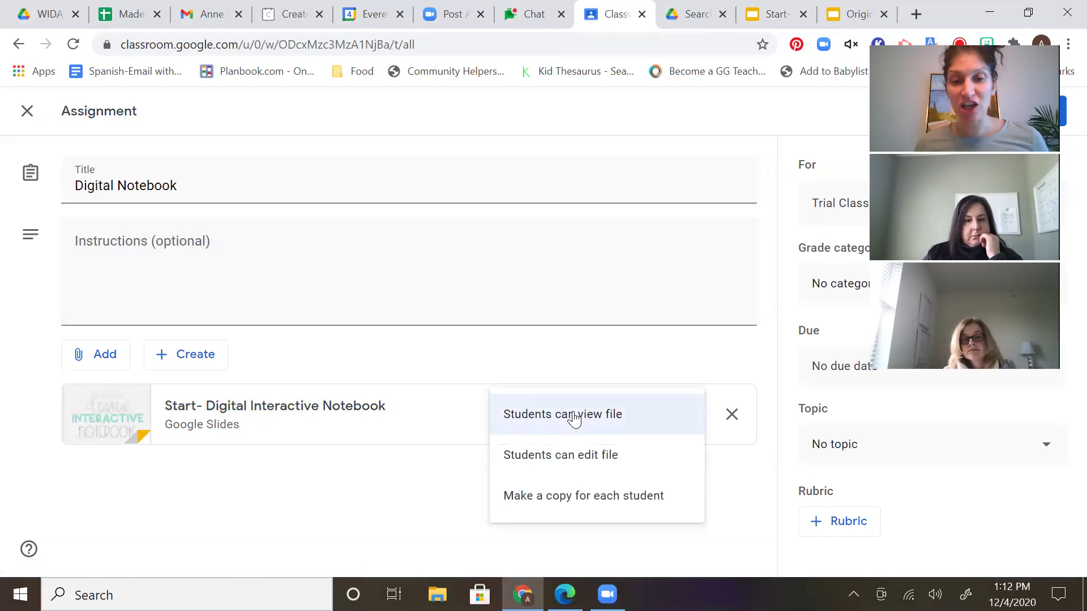
click(571, 498)
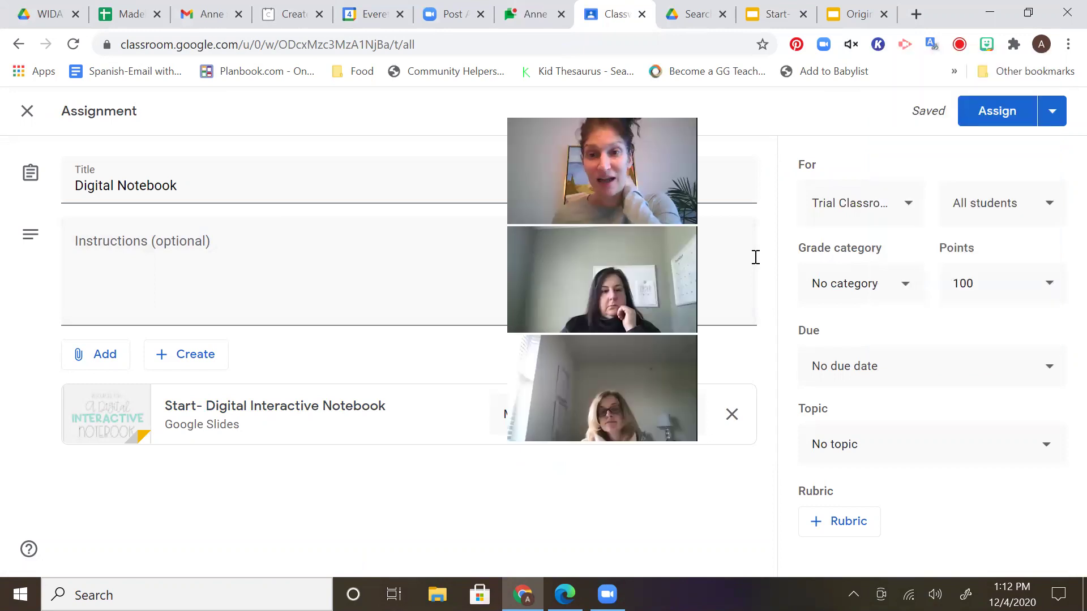
click(1003, 120)
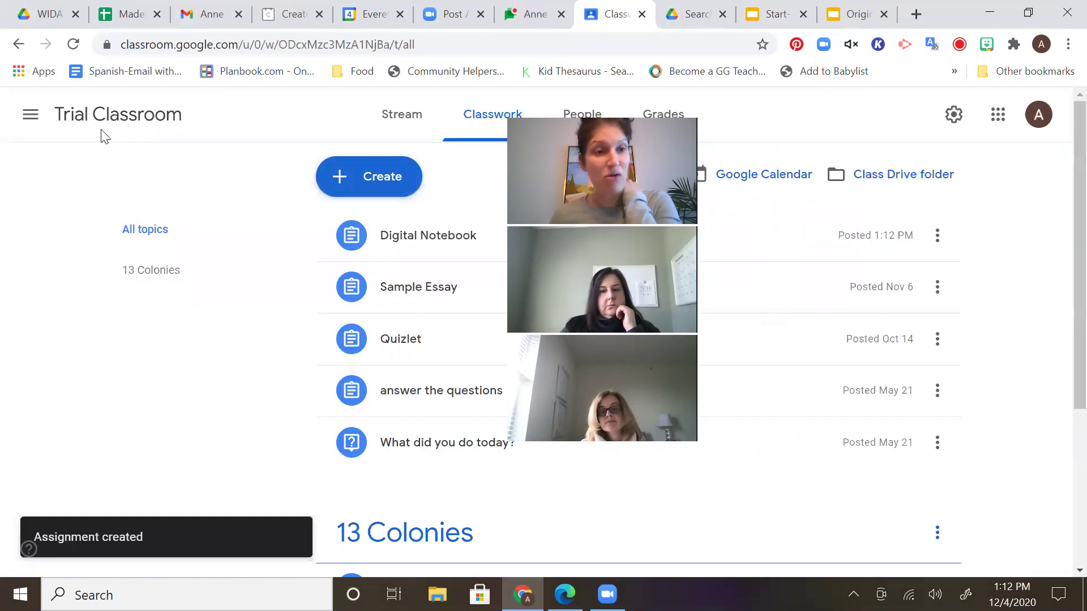
Switch to the COVID-19 Trial class's Classwork page and start a new assignment
click(32, 117)
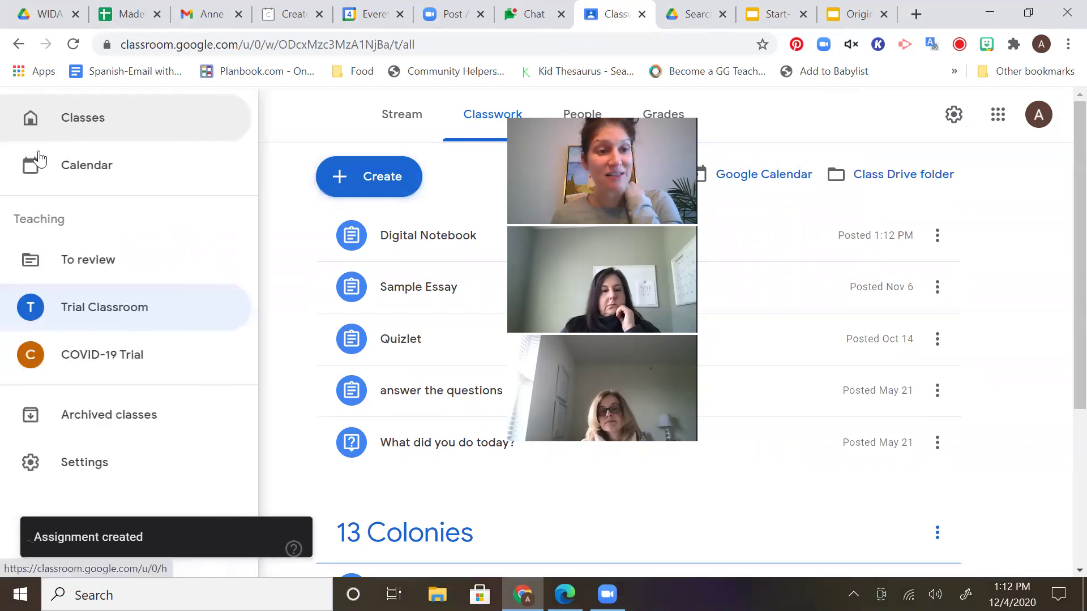
click(79, 355)
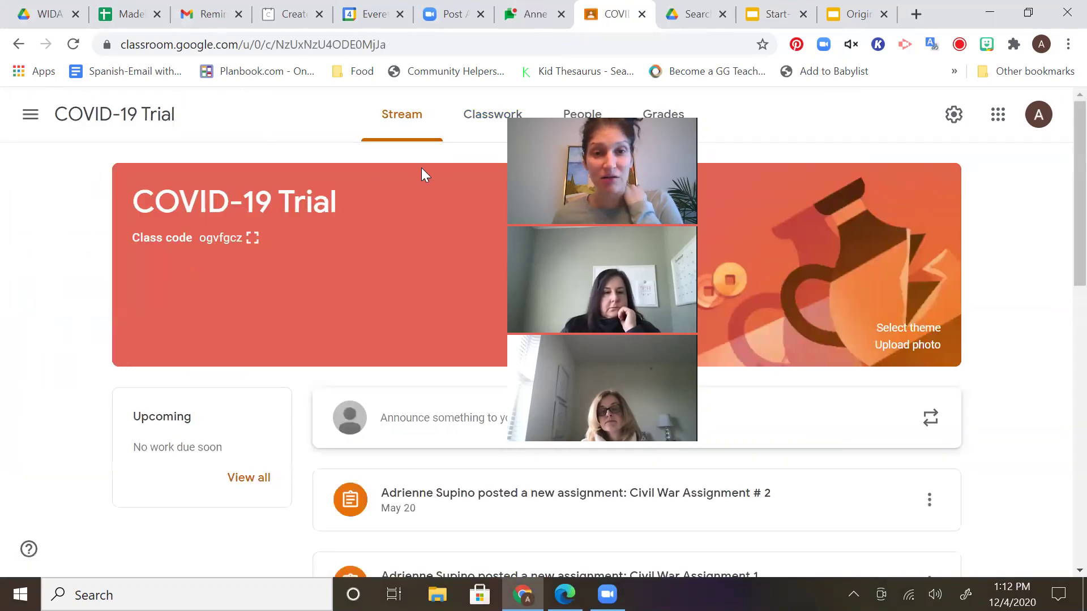
click(485, 113)
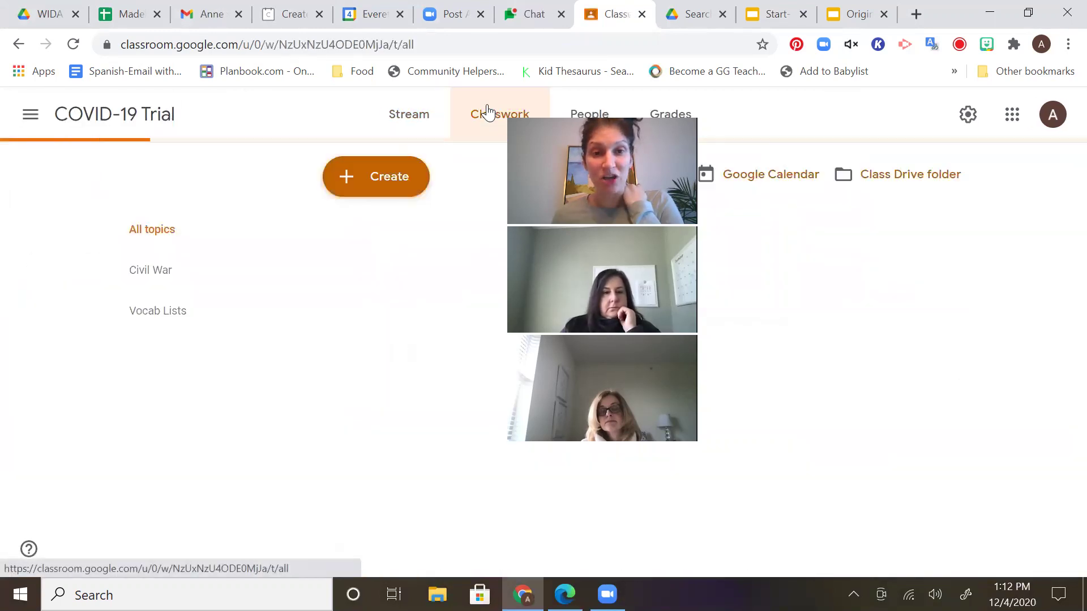
click(390, 178)
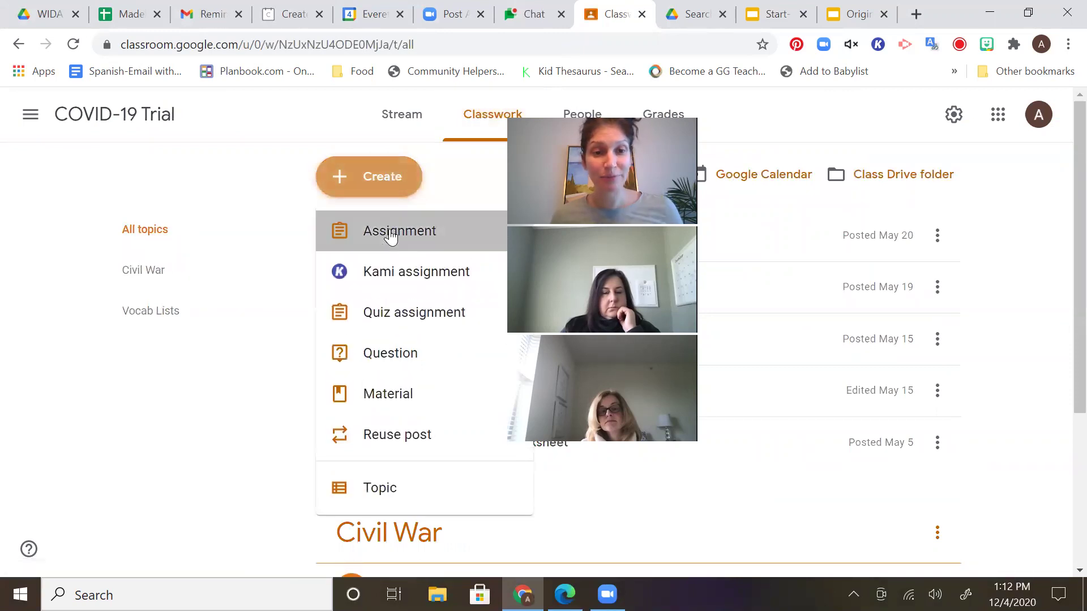
click(390, 235)
Title it 'Digital Notebook', attach the Start notebook with a copy per student, and assign it
text(Digital Notebook)
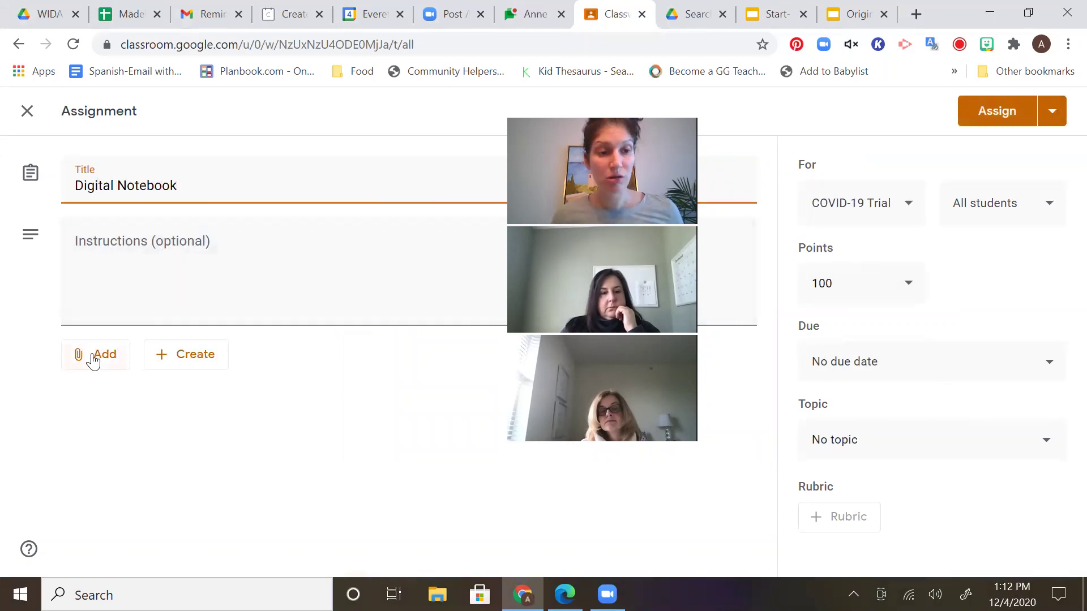
click(94, 361)
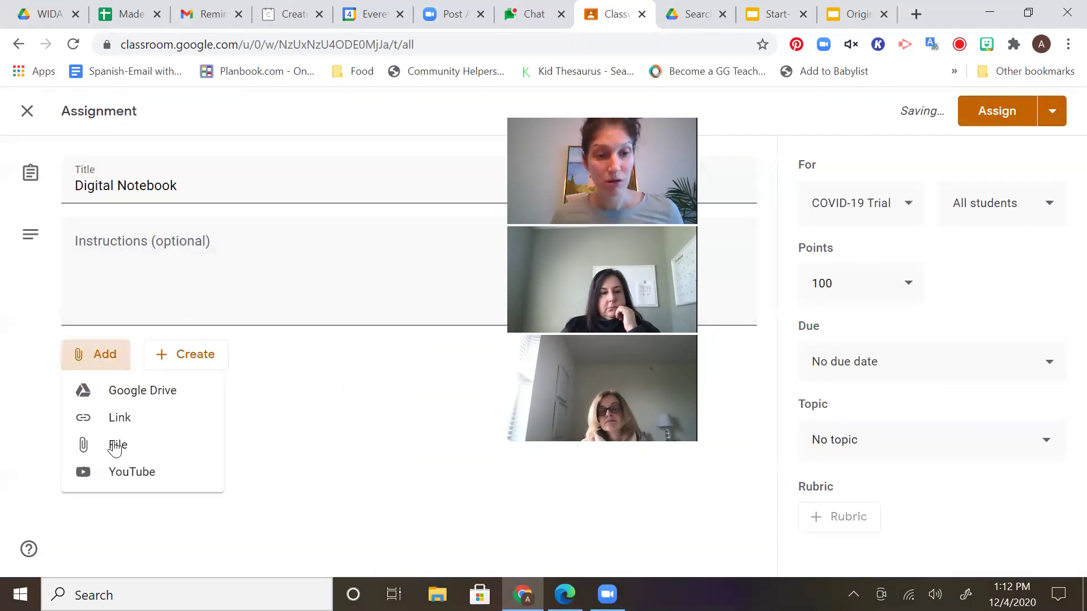
click(134, 397)
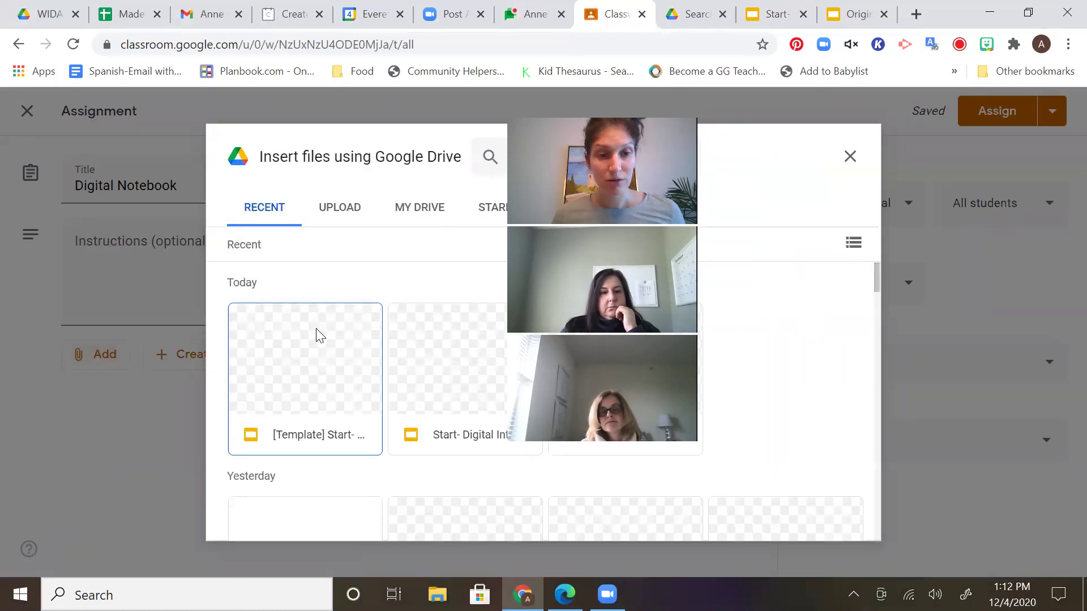
click(437, 385)
click(437, 385)
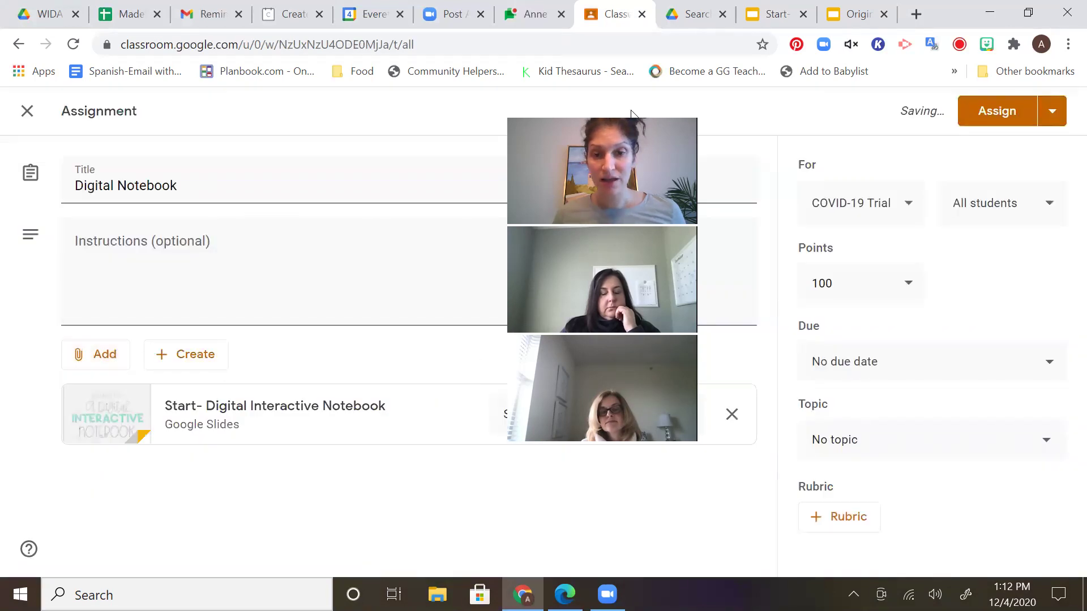
click(623, 414)
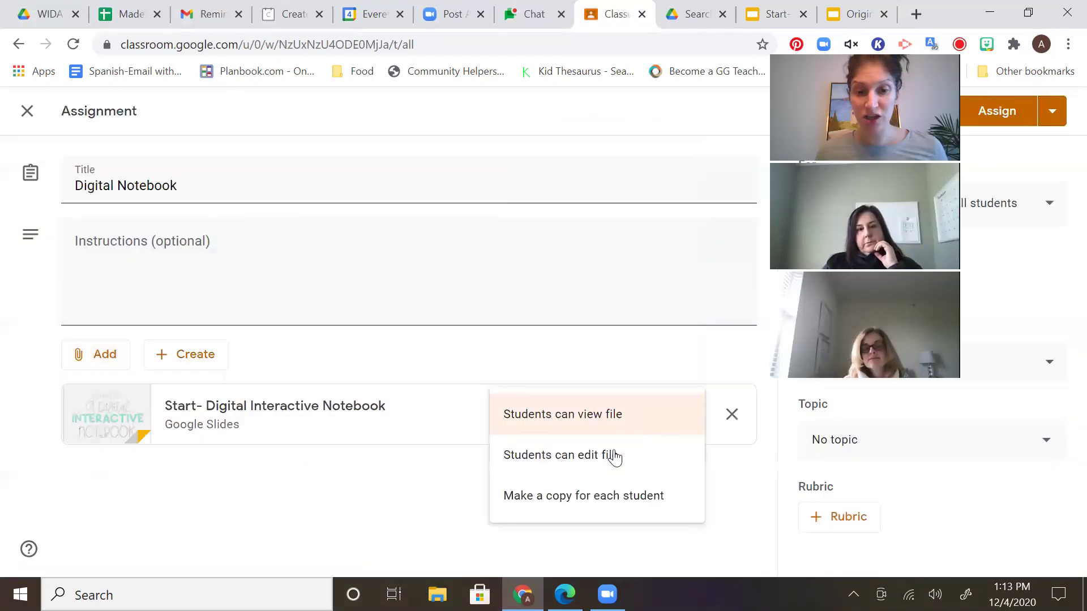
click(601, 509)
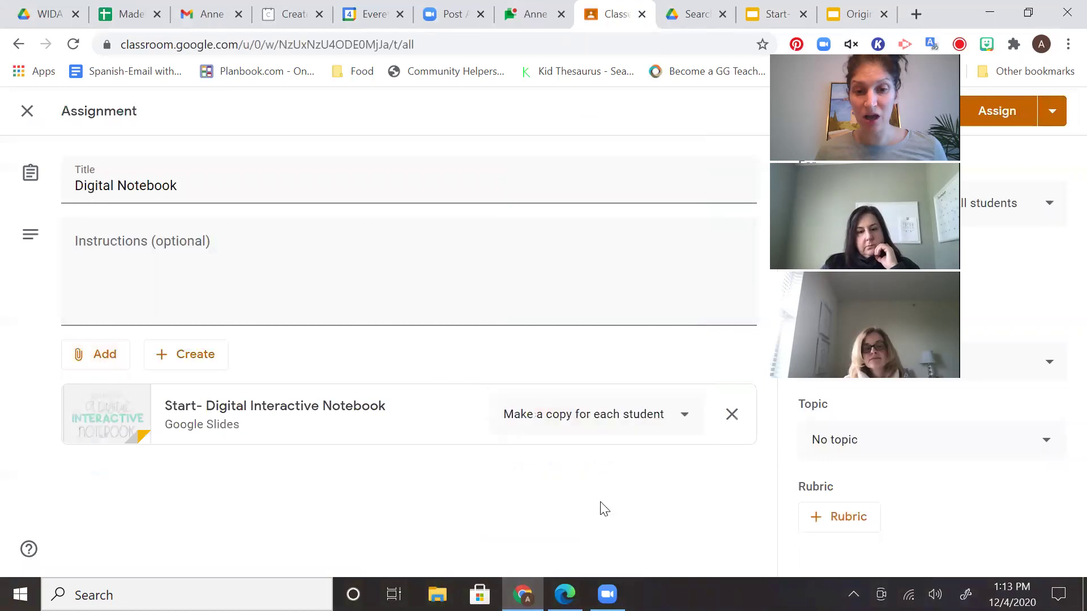
click(989, 112)
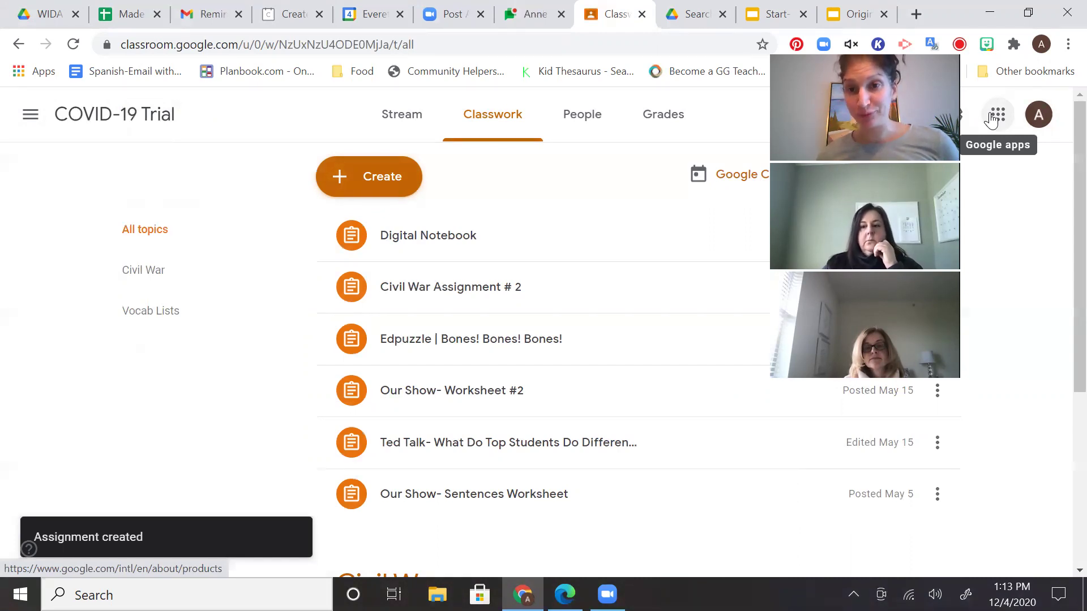
Search Drive for 'classroom', browse Classroom > COVID-19 Trial > Digital Notebook, then return to COVID-19 Trial
click(686, 15)
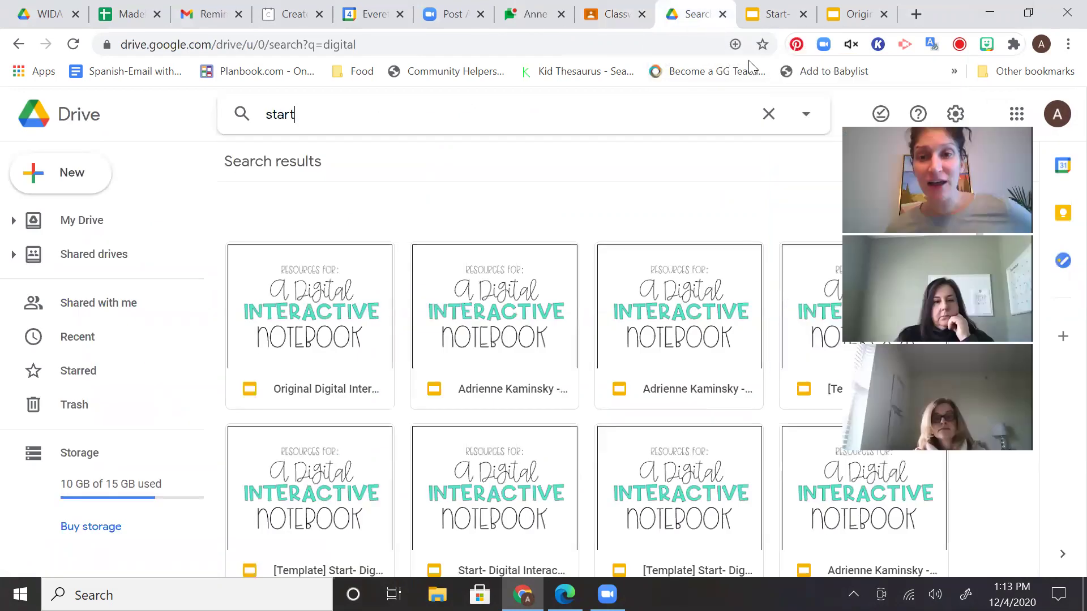
triple_click(553, 131)
text(classroom)
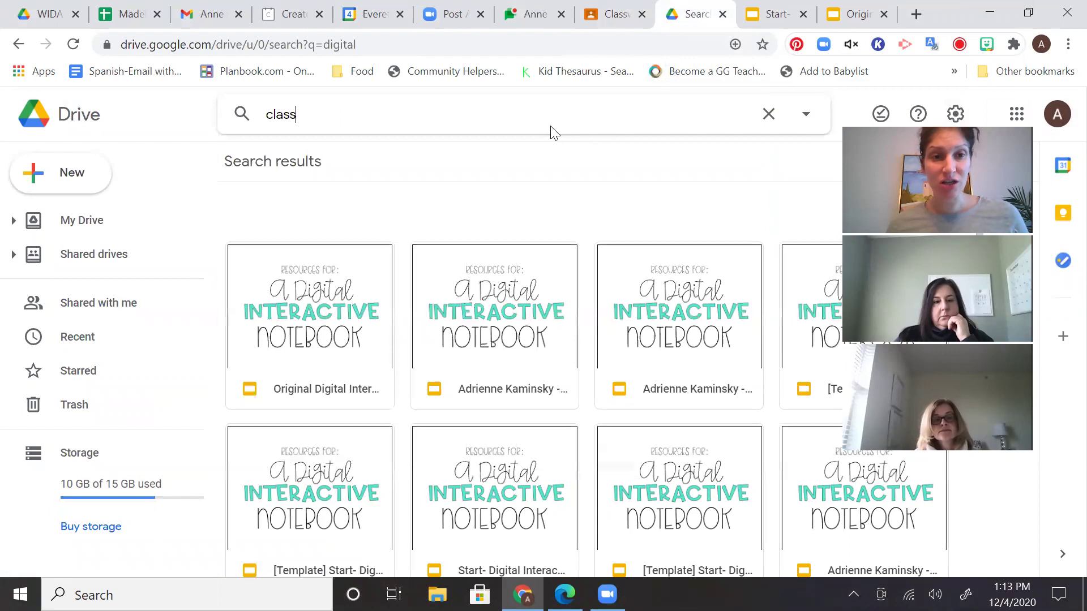
click(449, 139)
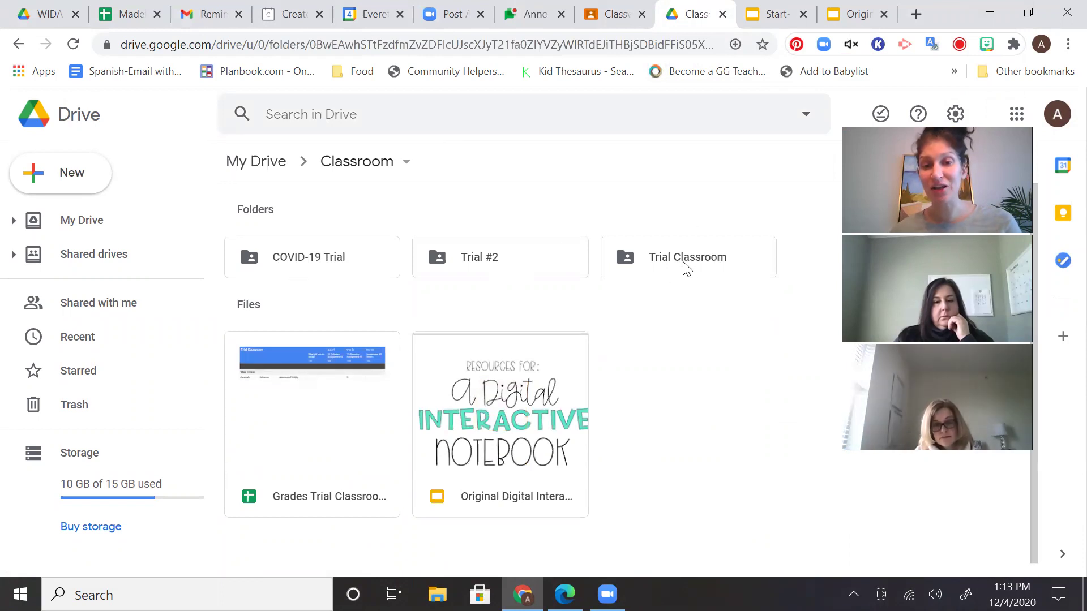
double_click(331, 271)
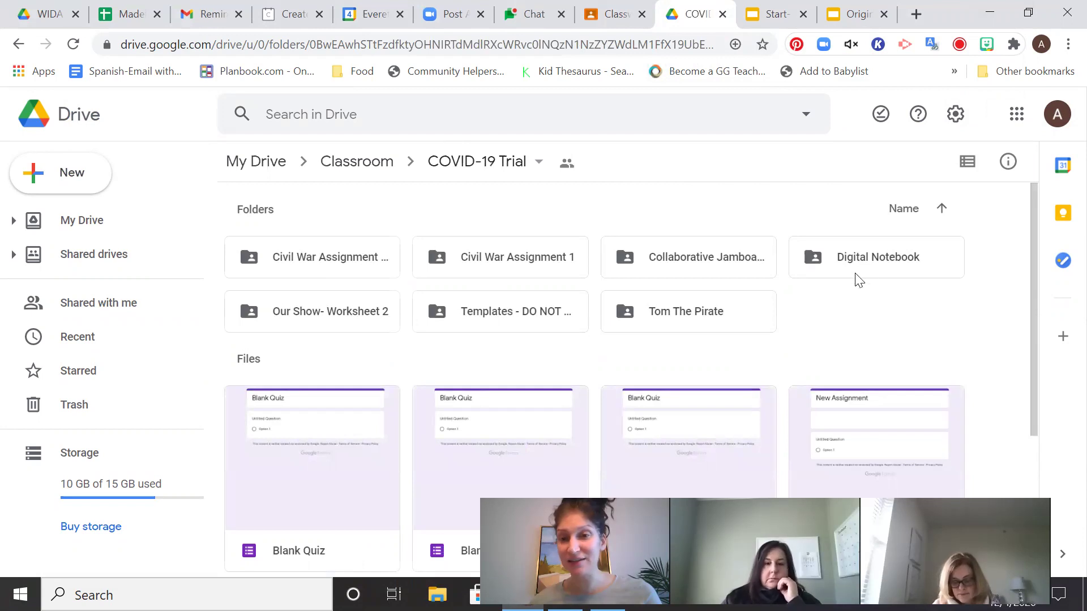
double_click(886, 278)
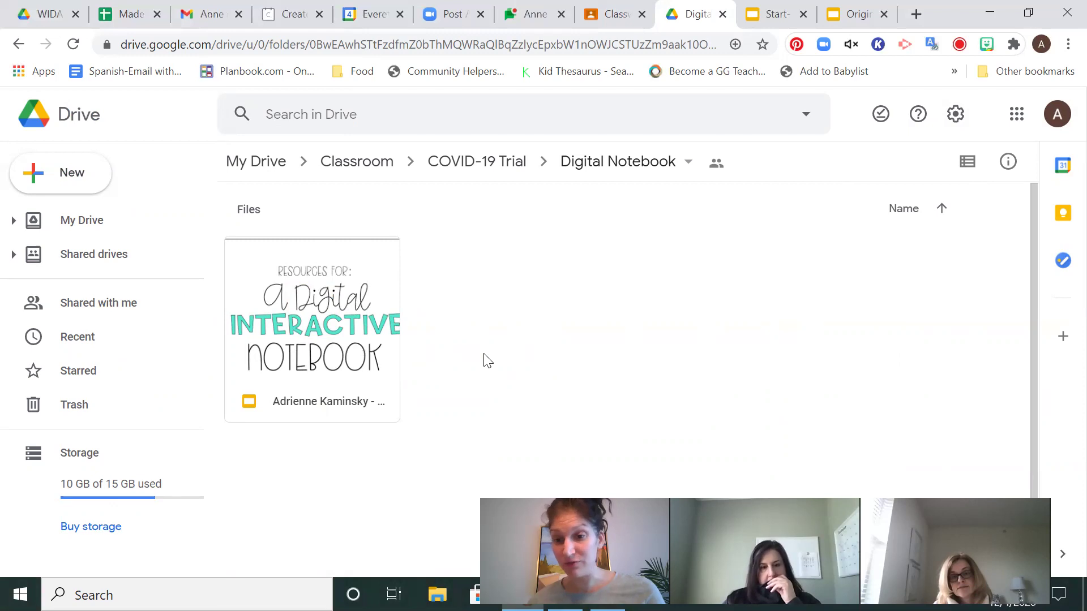
click(605, 164)
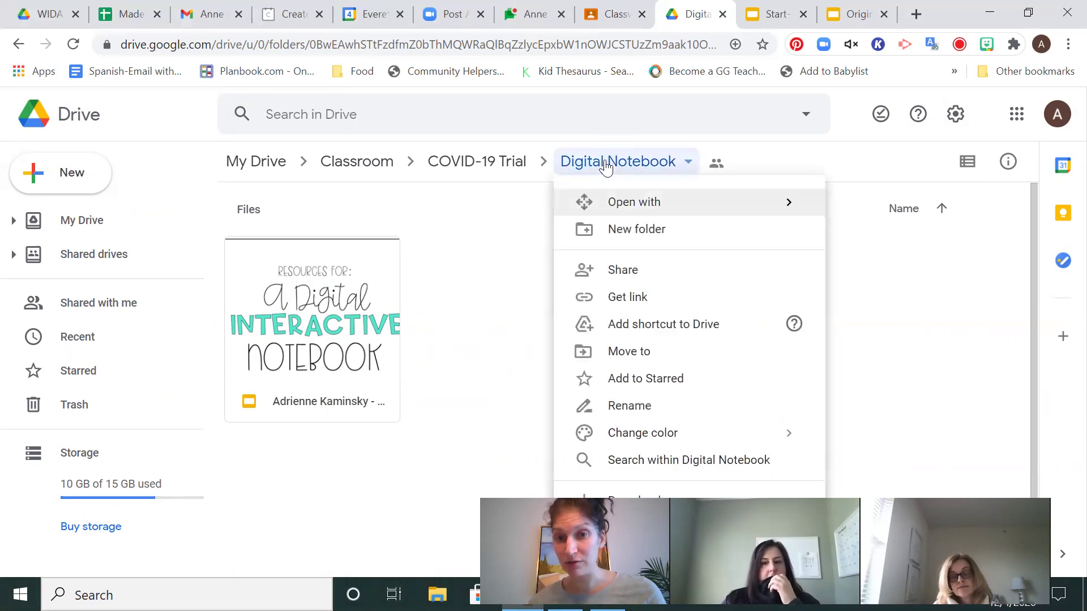
click(497, 164)
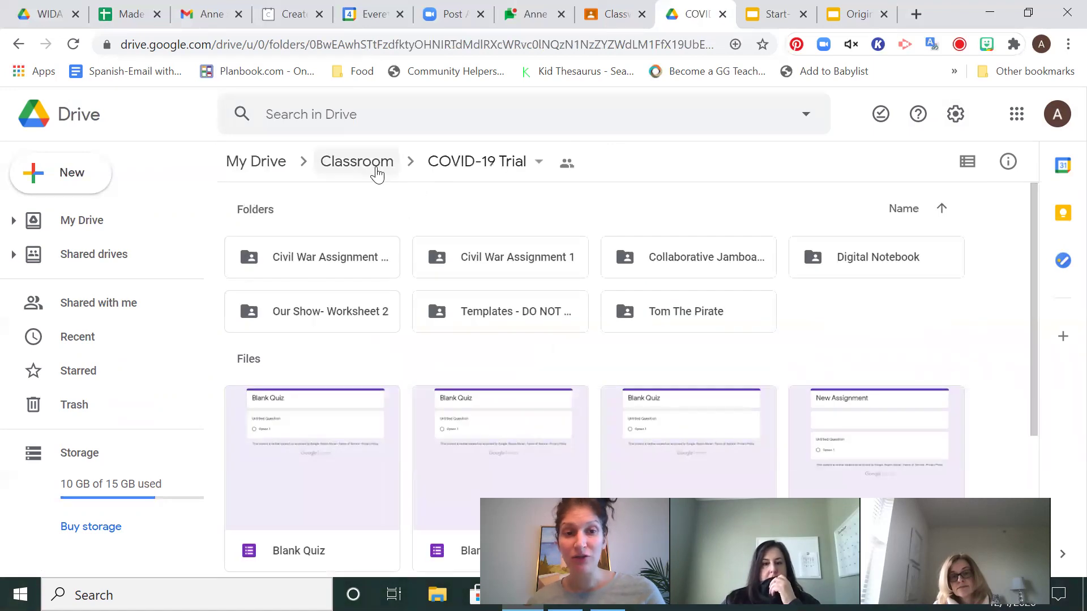
Check Trial Classroom's Digital Notebook folder, then open Original Digital Interactive Notebook from the Classroom folder
click(377, 170)
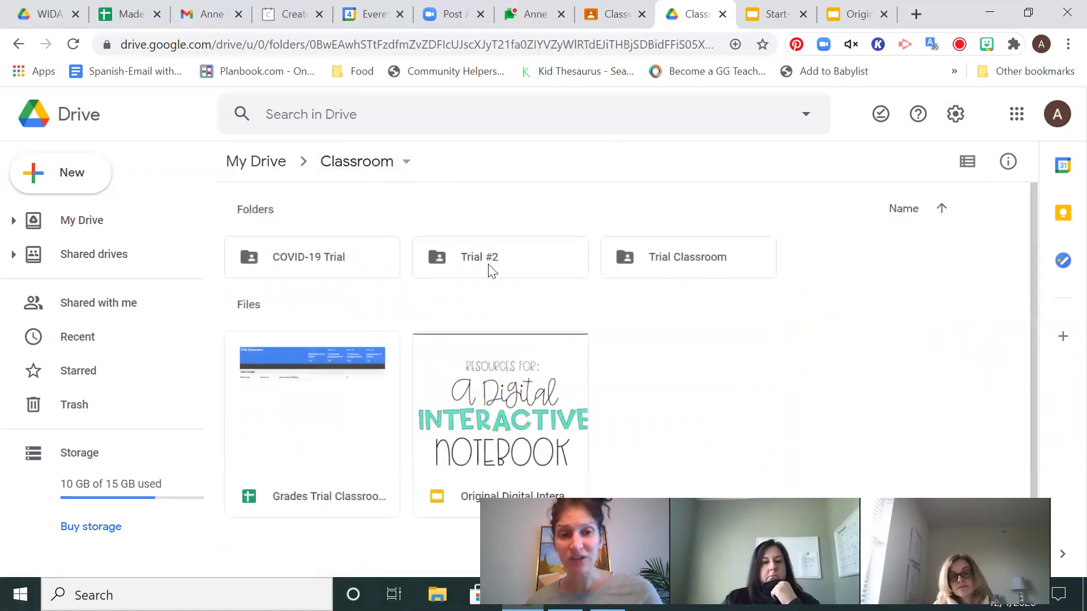
double_click(659, 274)
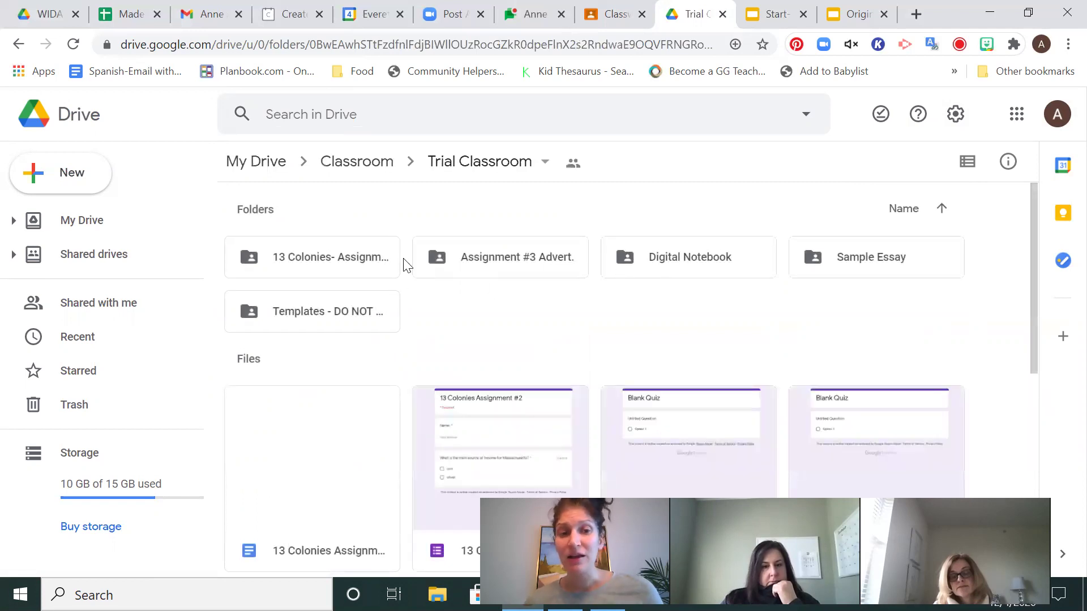
double_click(695, 258)
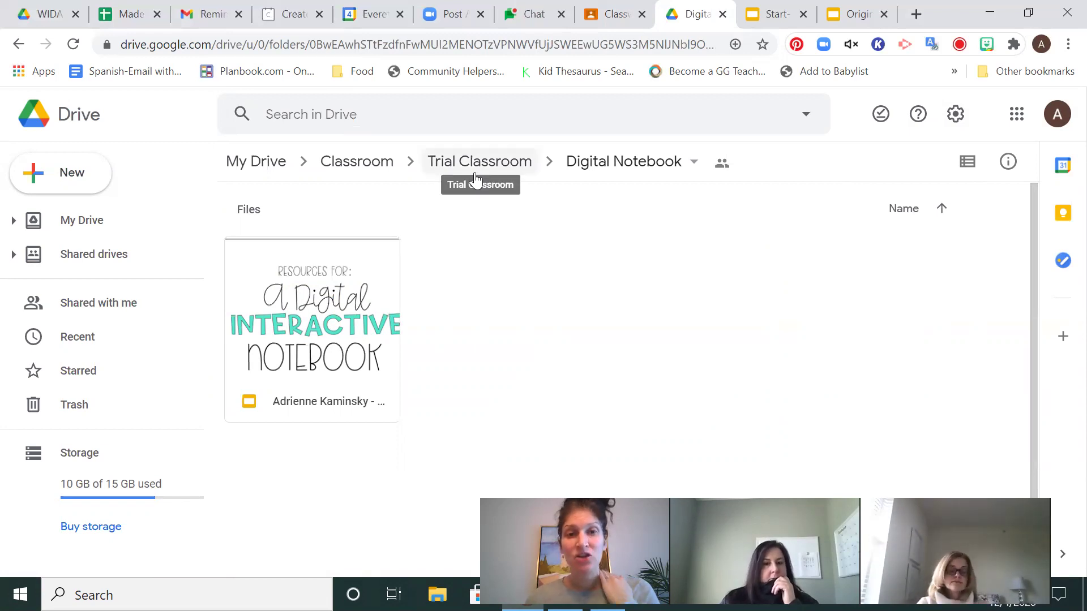
click(355, 179)
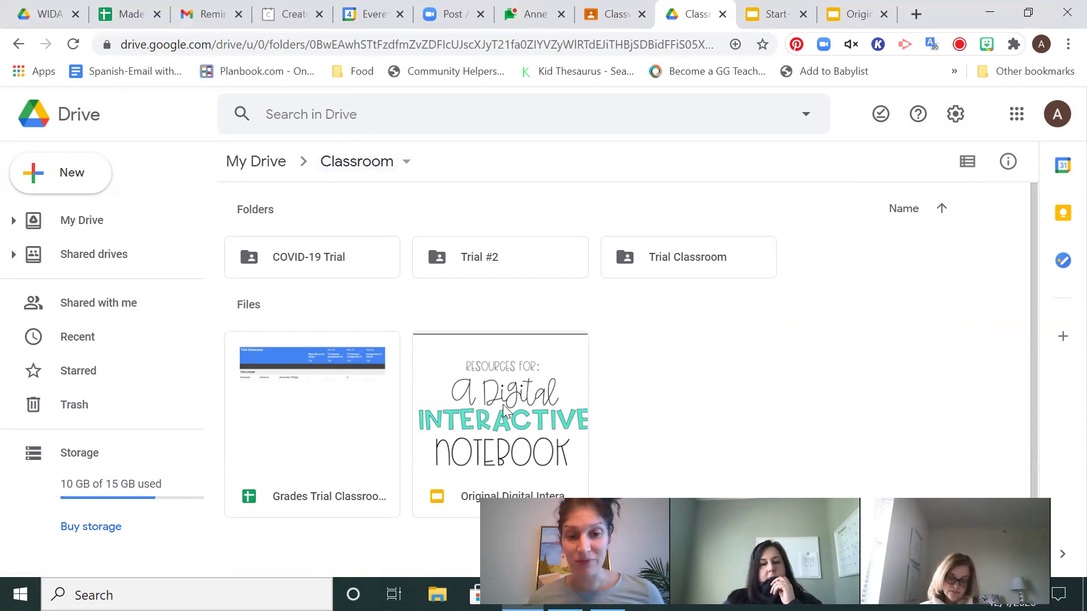
double_click(504, 411)
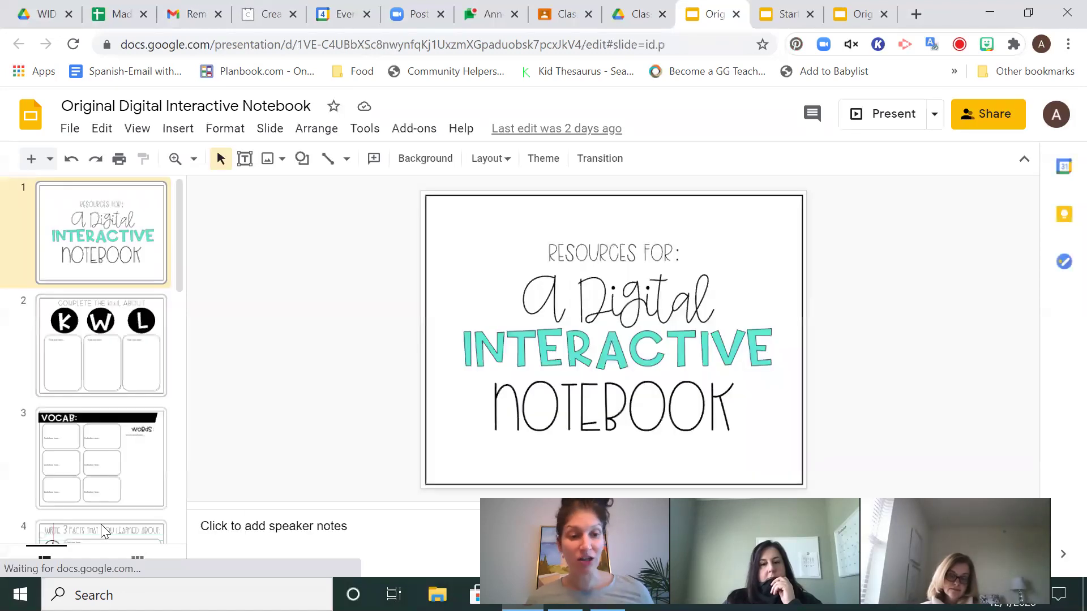
Start the Slip-in-Slide add-on from the Add-ons menu
scroll(118, 360, down, 6)
scroll(117, 362, up, 6)
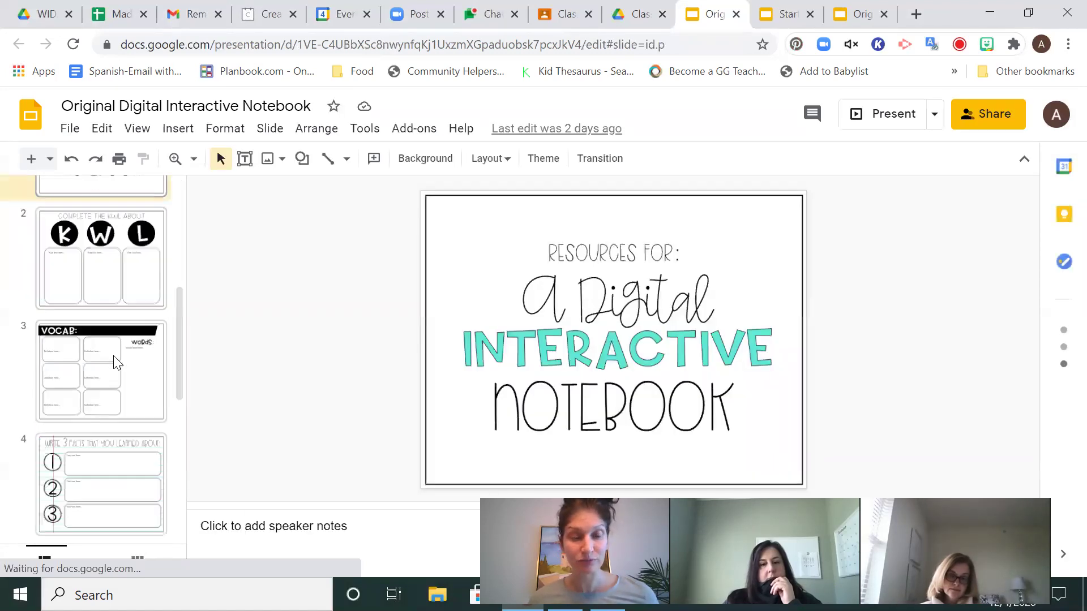
scroll(117, 362, down, 7)
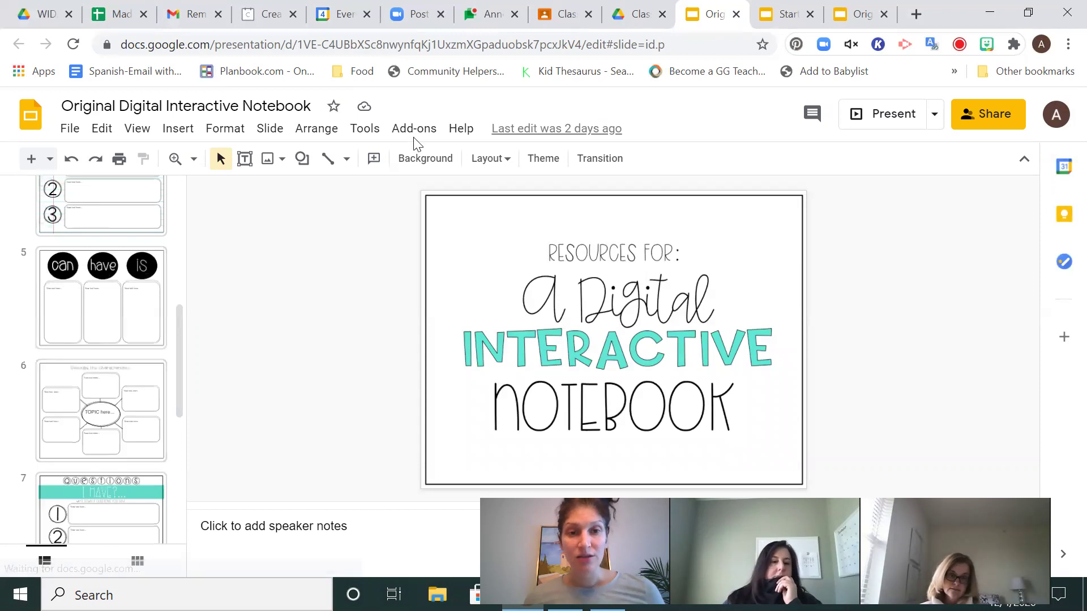
click(428, 134)
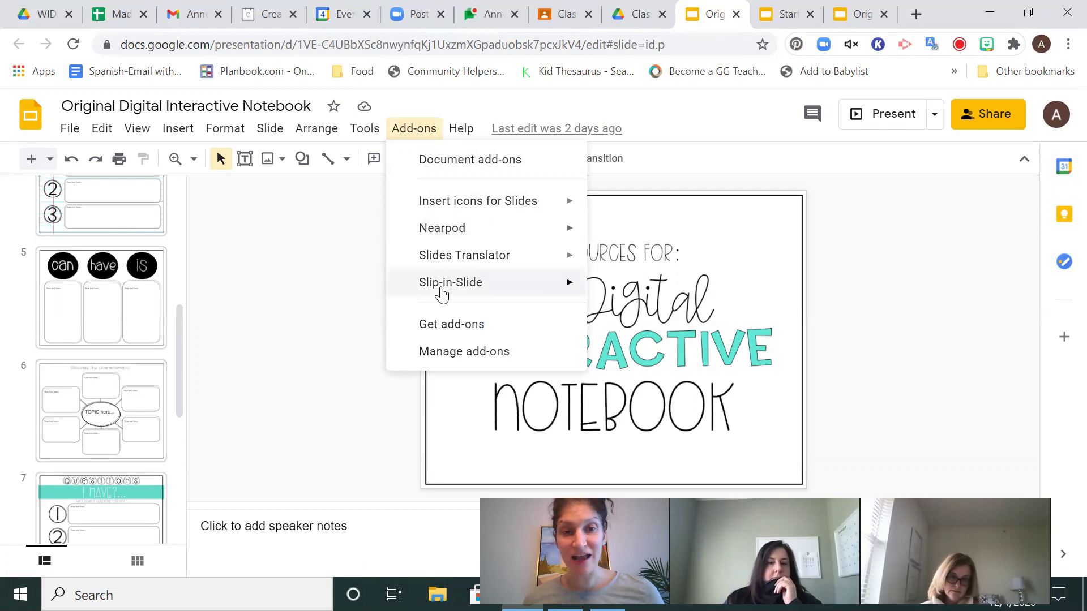
mouse_move(443, 293)
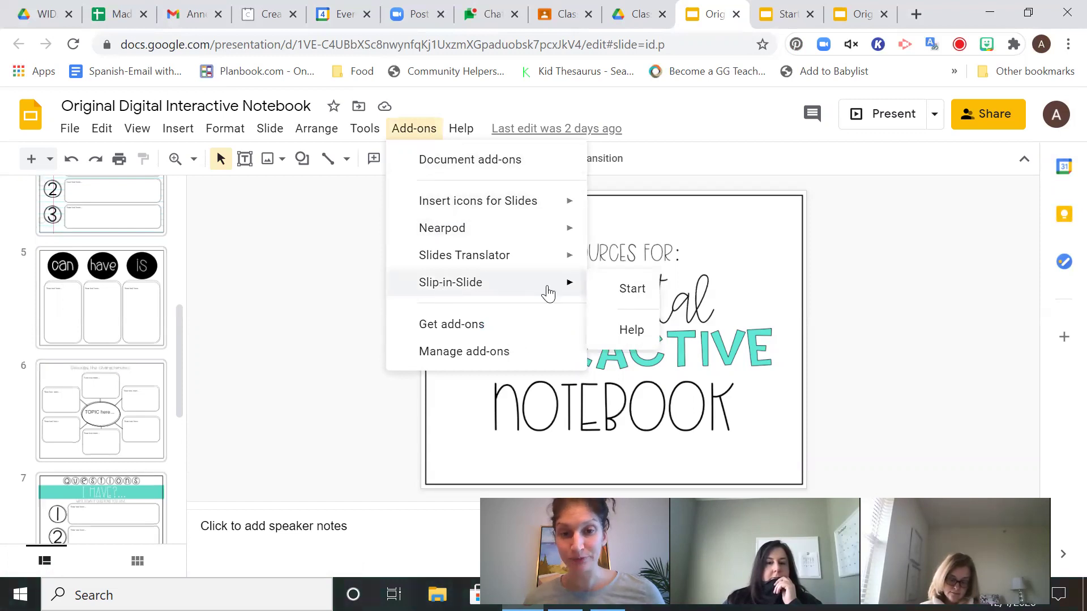
click(621, 288)
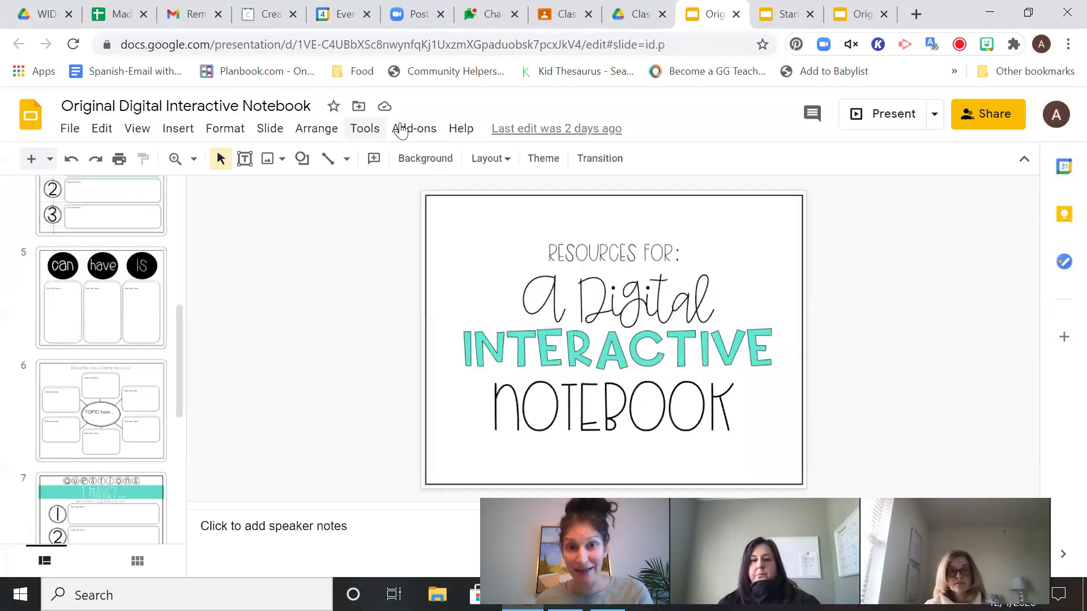
Choose Slip-in-Slide's 'Add MULTIPLE folders from Google Drive' option
click(409, 130)
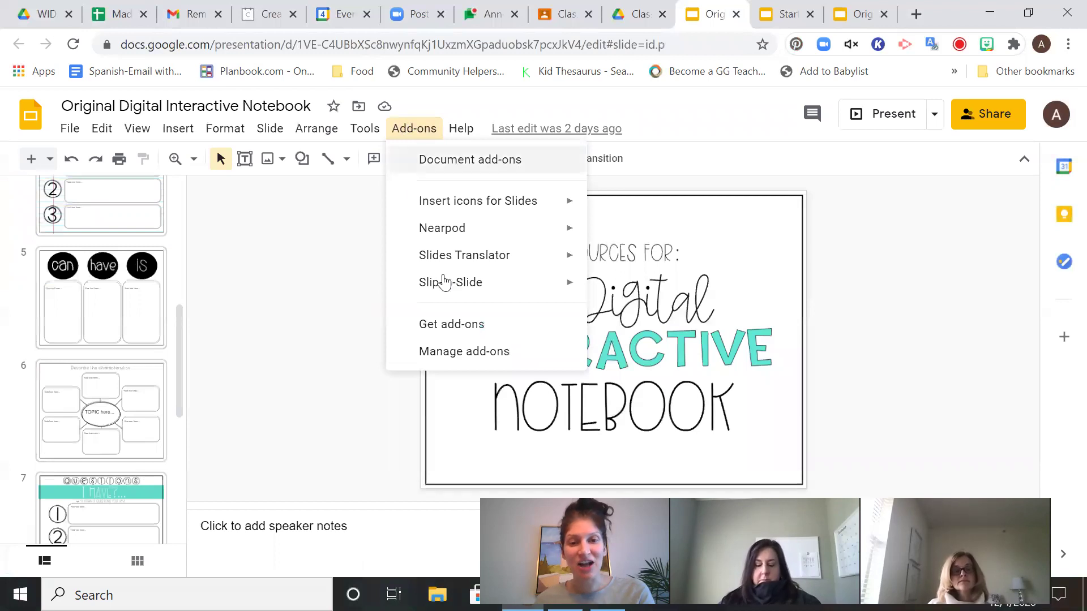
mouse_move(445, 294)
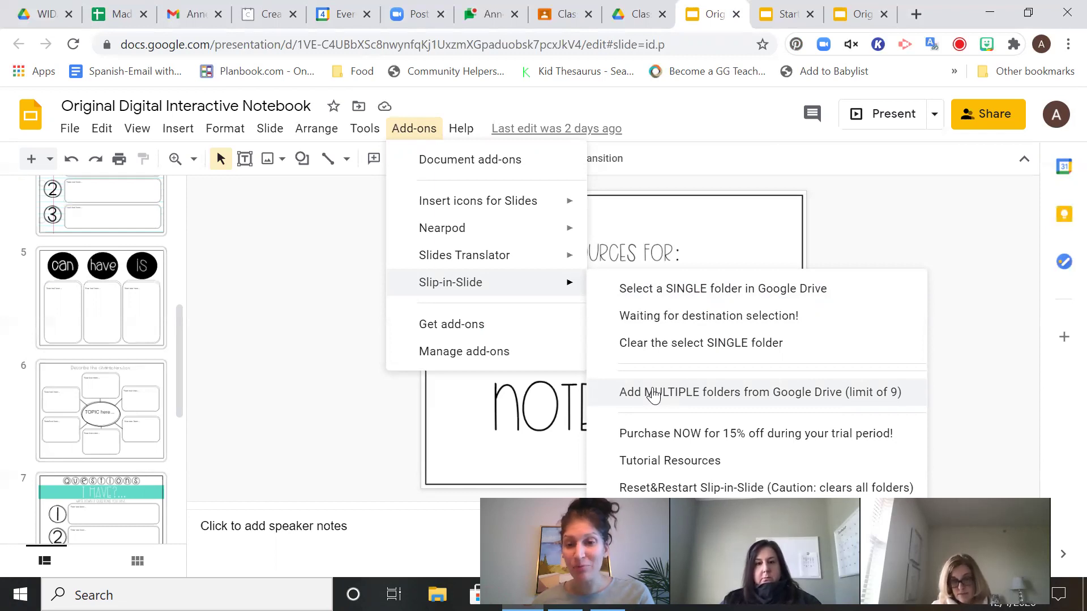
click(653, 394)
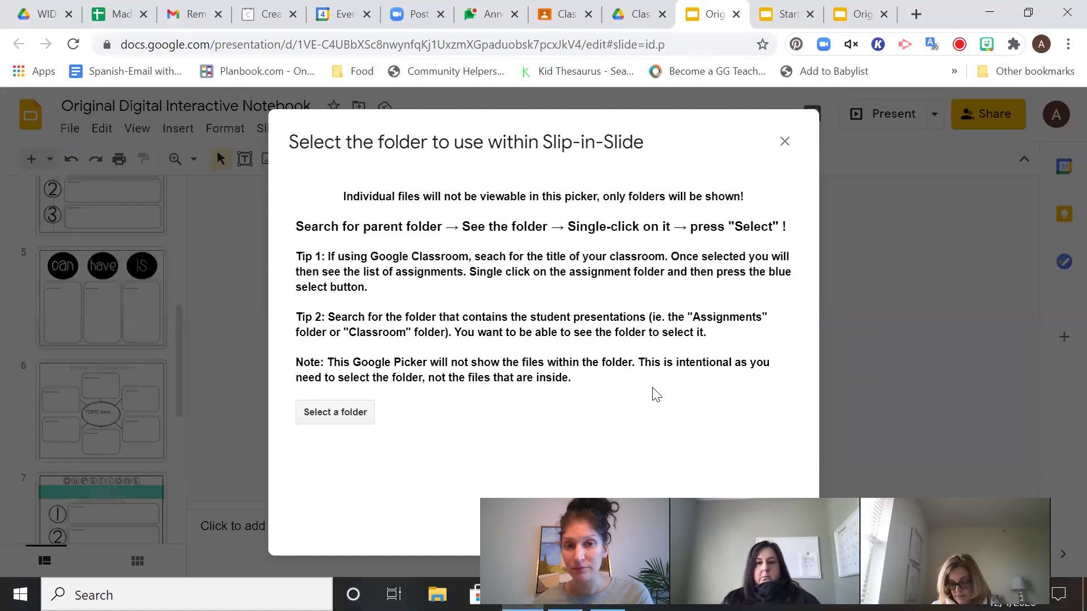
Pick Classroom > Trial Classroom > Digital Notebook as the folder and label it 'Trial Classroom'
click(366, 413)
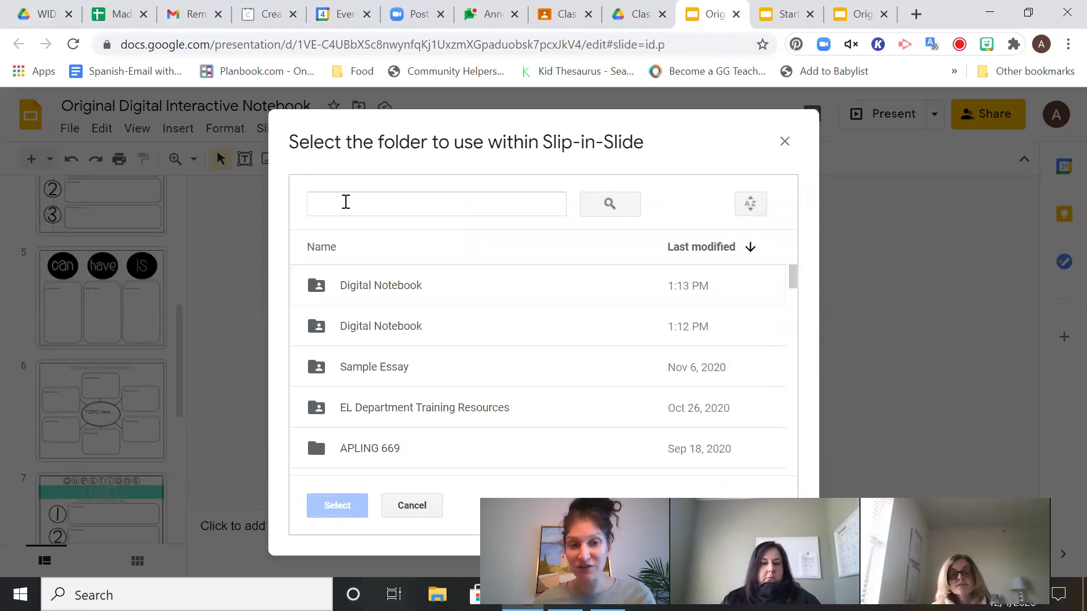
click(346, 202)
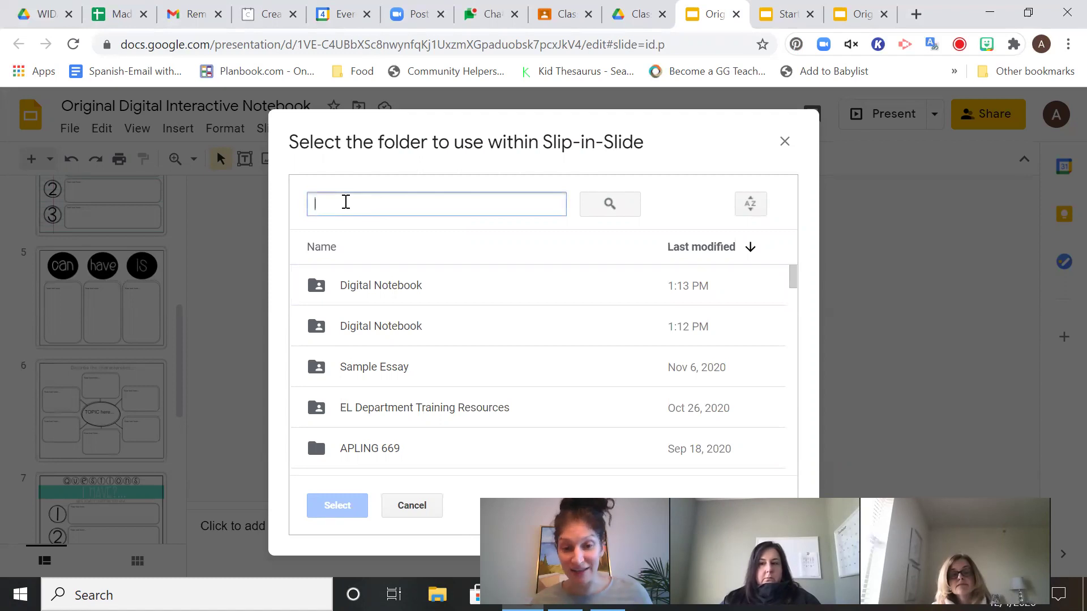
text(class)
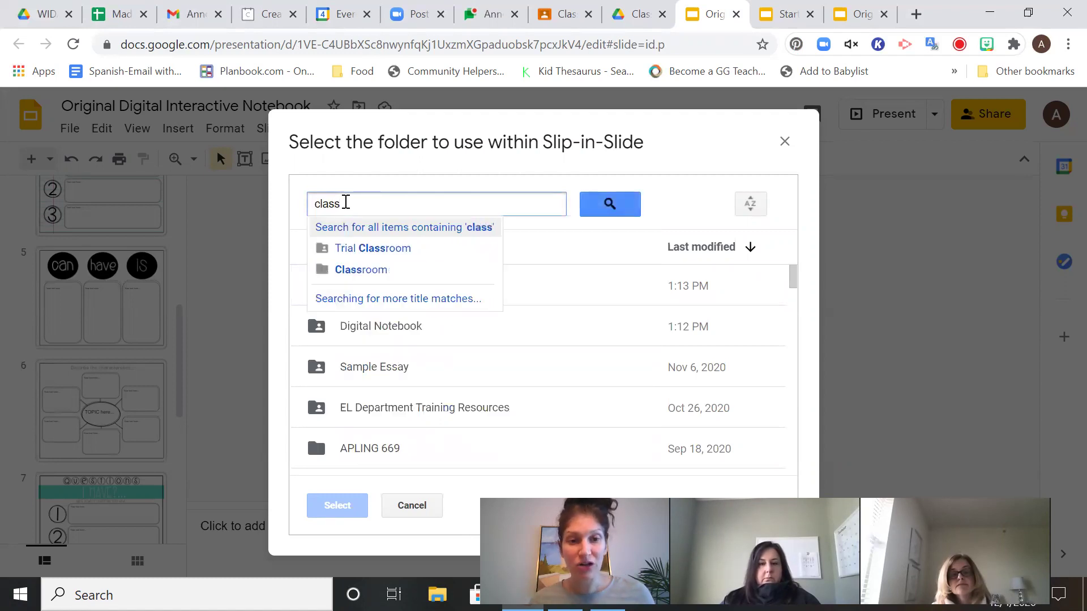
key(Down)
key(Down)
key(Return)
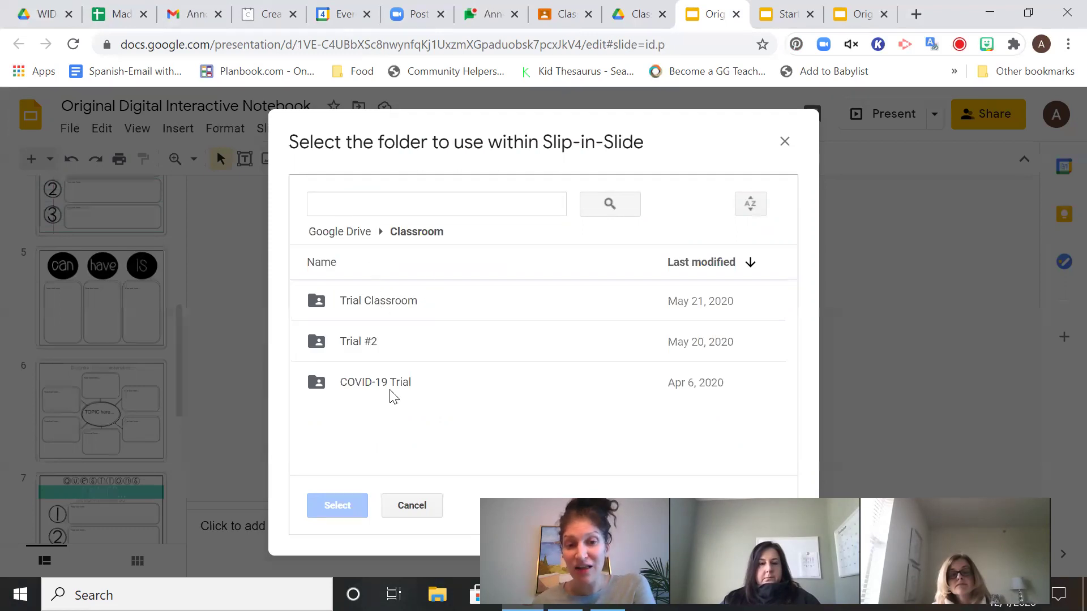
double_click(393, 307)
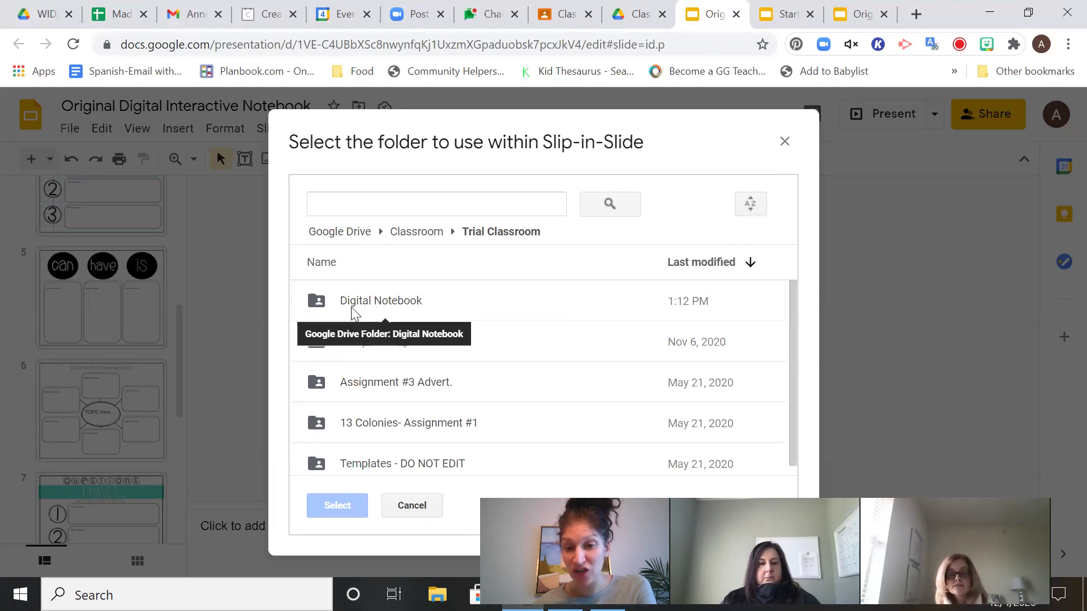
click(353, 313)
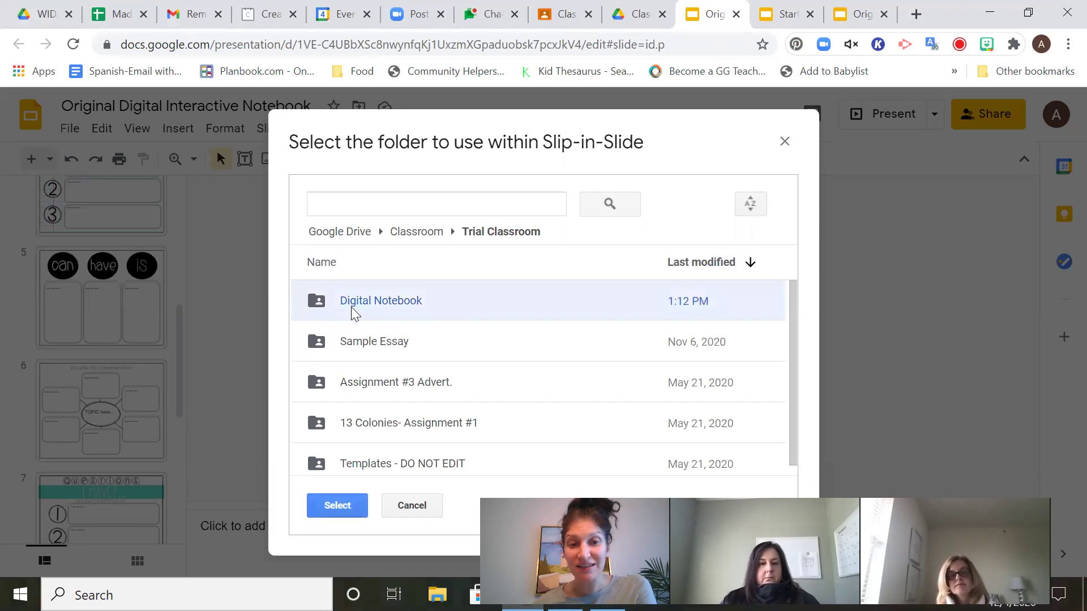
click(337, 507)
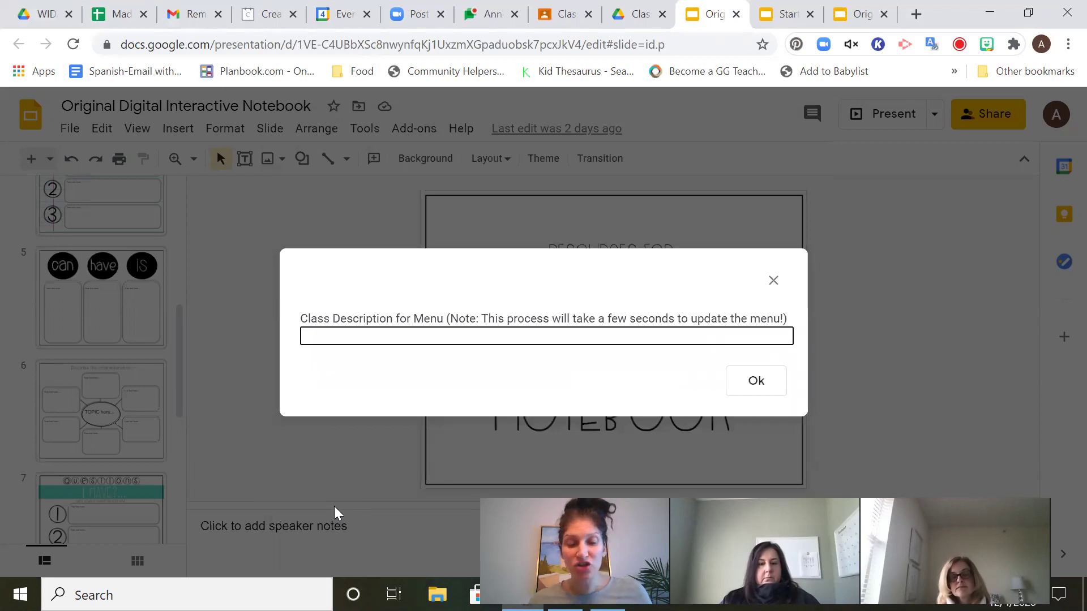
text(Trial Classroom)
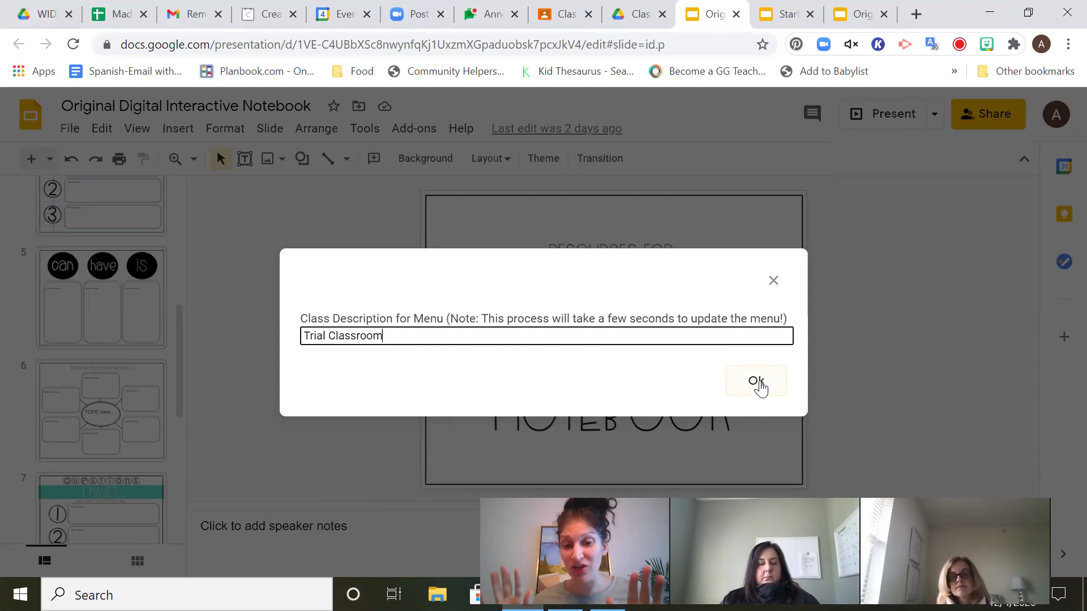
click(759, 387)
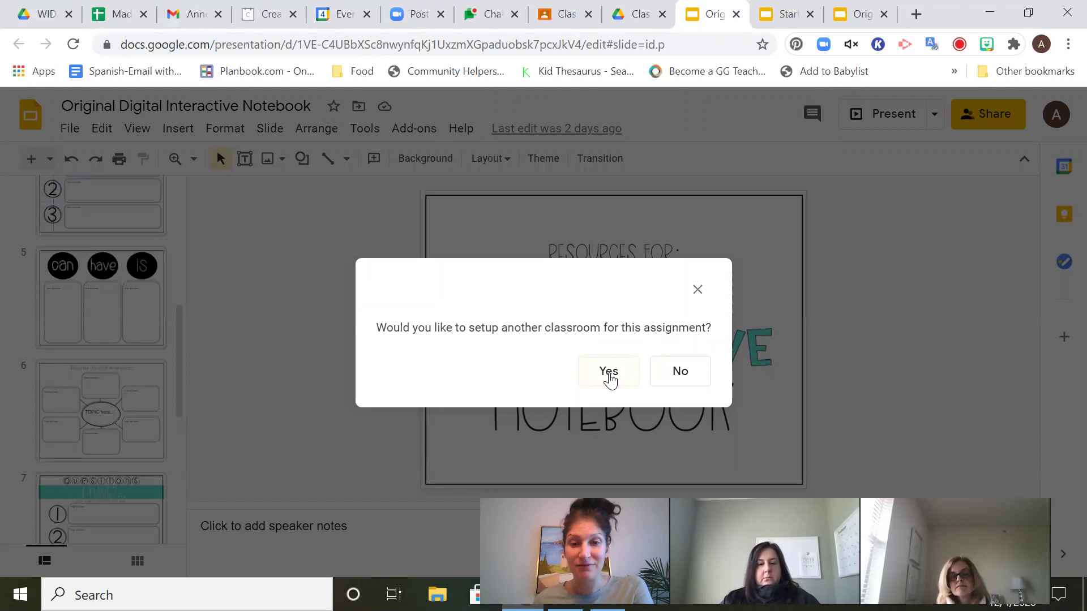
Add another classroom, choosing Classroom > COVID-19 Trial > Digital Notebook as the folder
click(608, 374)
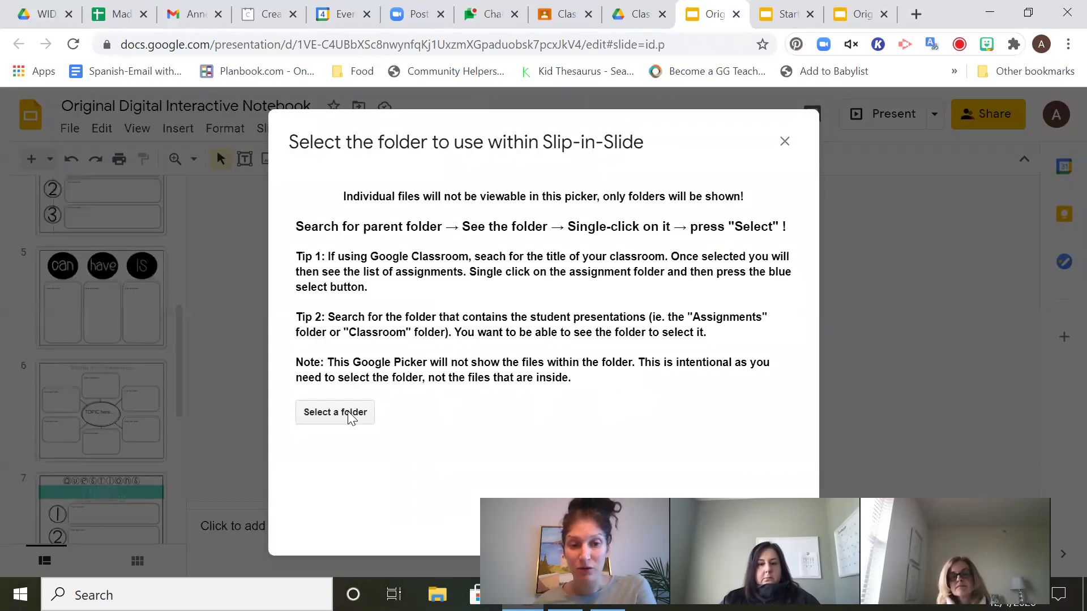
click(349, 416)
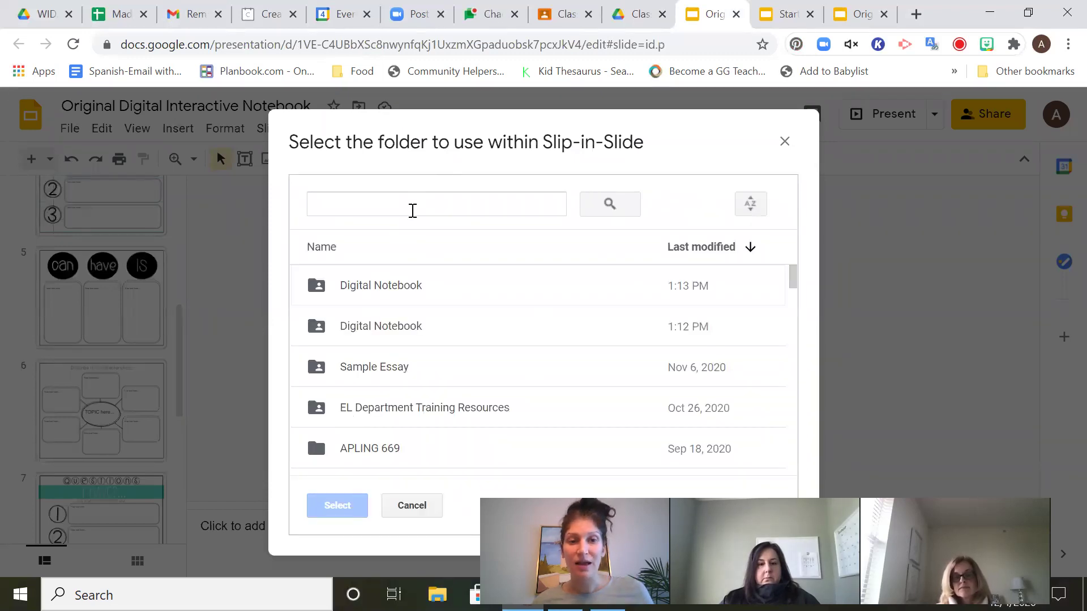
click(413, 210)
text(class)
key(Down)
key(Down)
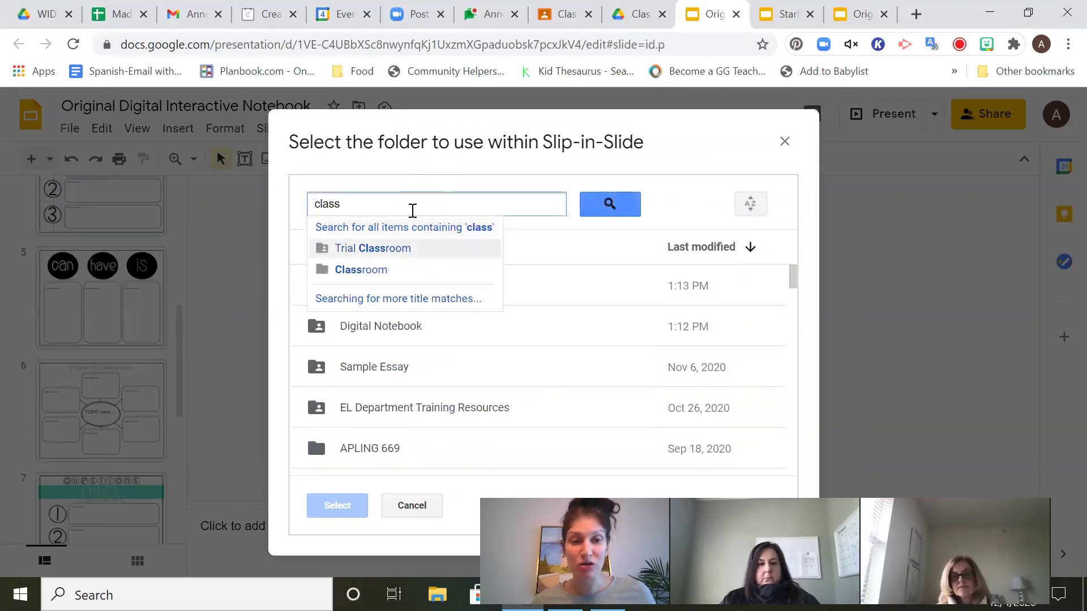
key(Return)
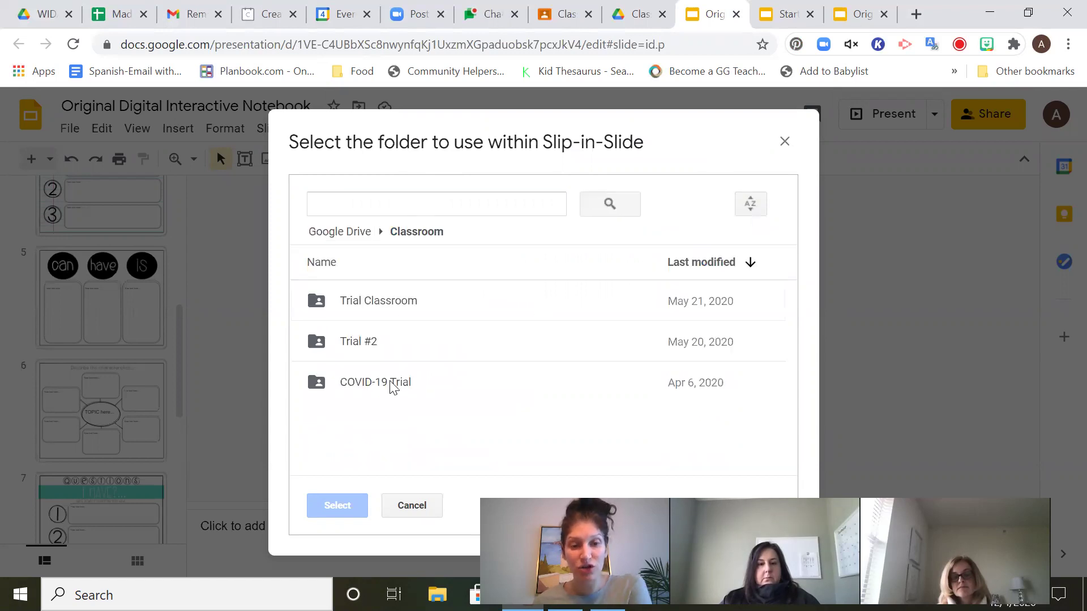
double_click(391, 391)
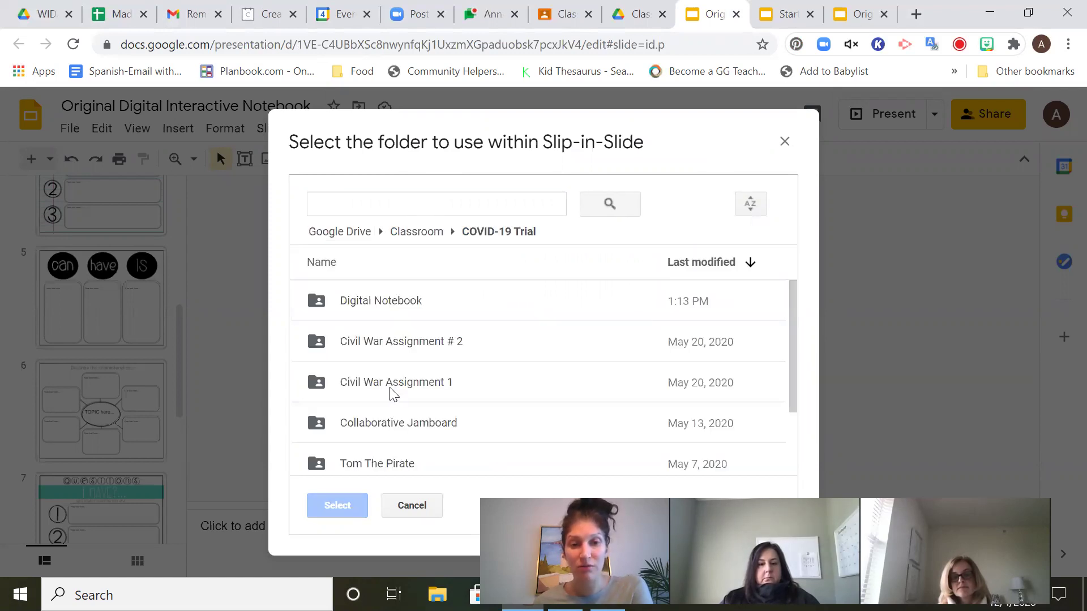
click(398, 305)
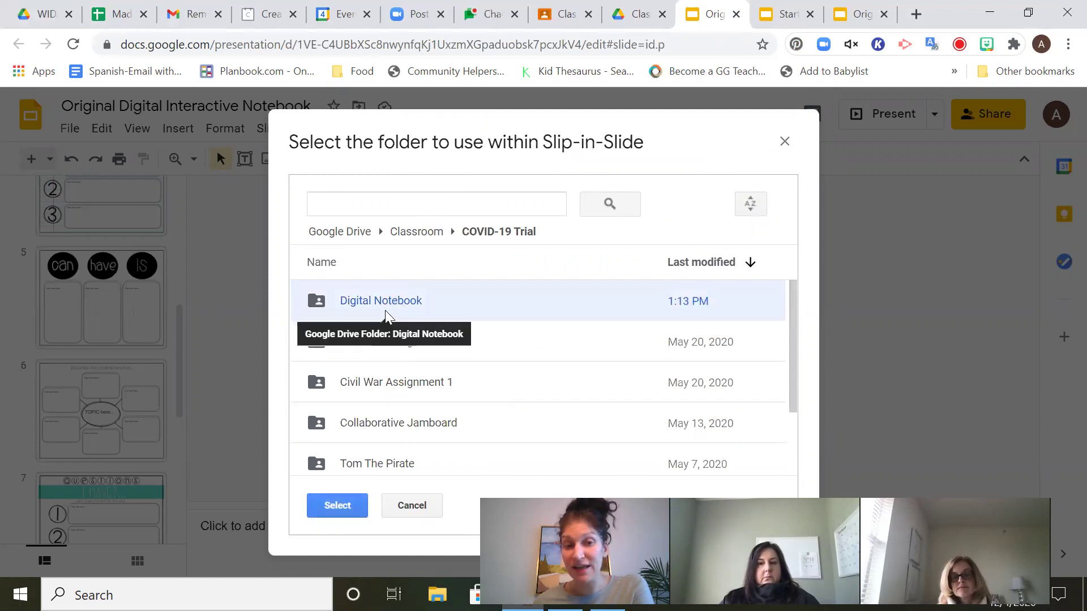
click(343, 507)
click(342, 508)
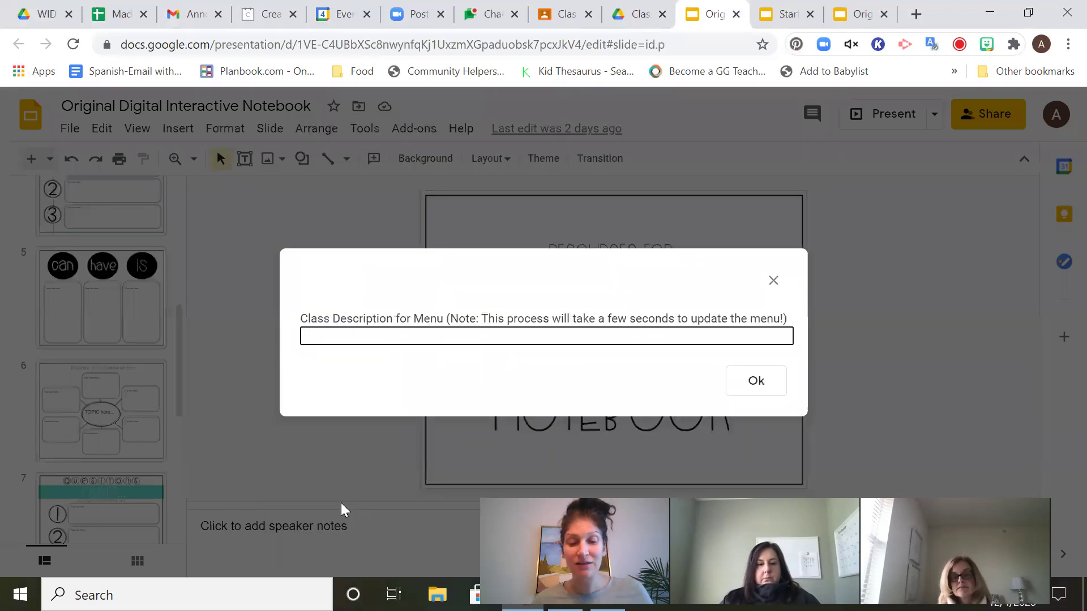
Label it 'Covid Trial' and decline adding more classrooms
text(Covid)
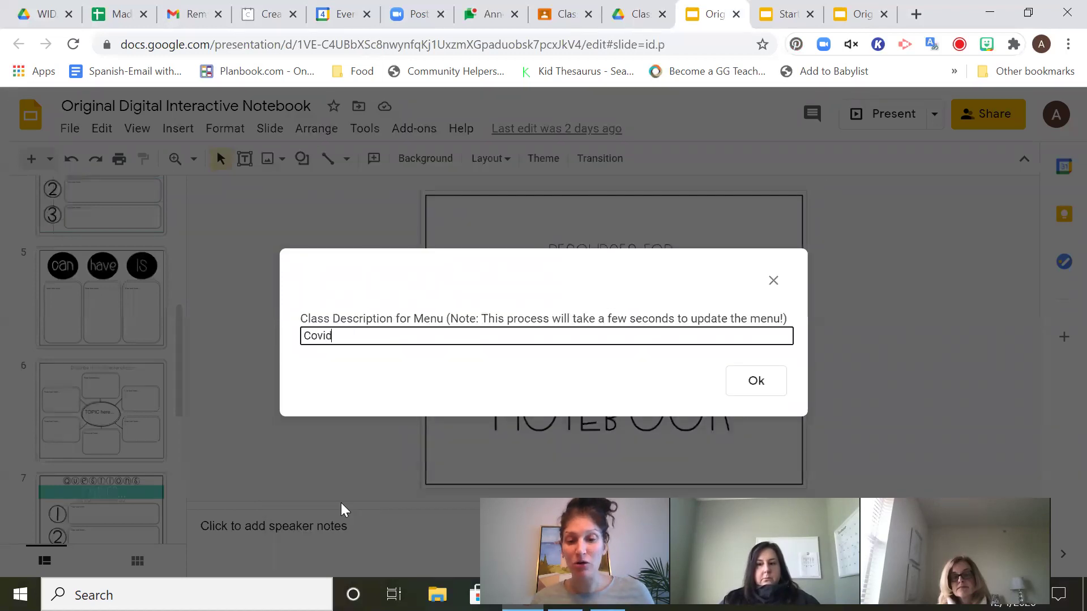
text( Trial)
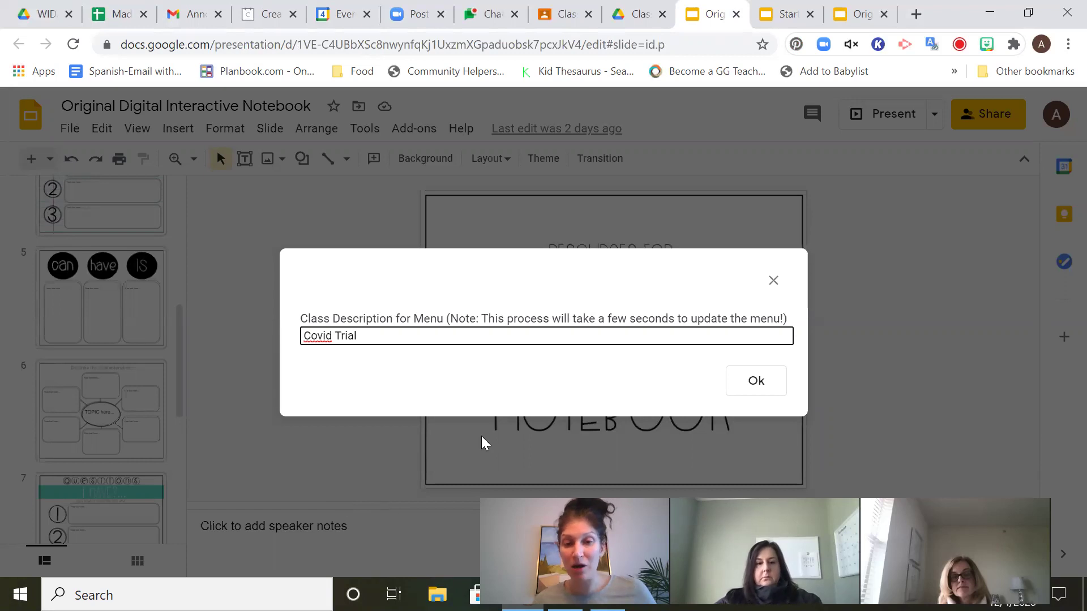
click(752, 389)
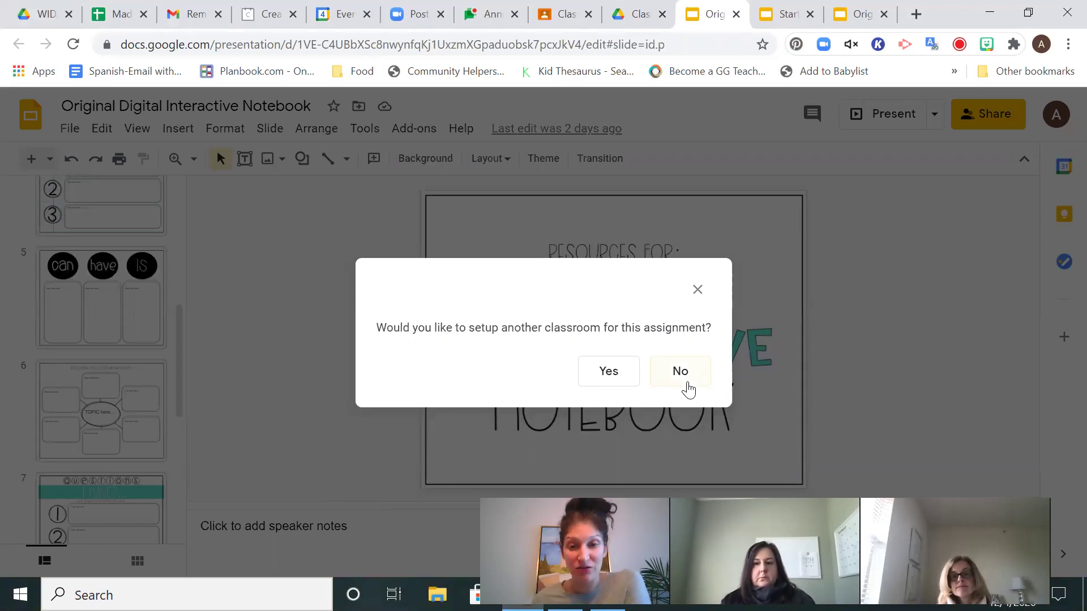
click(681, 371)
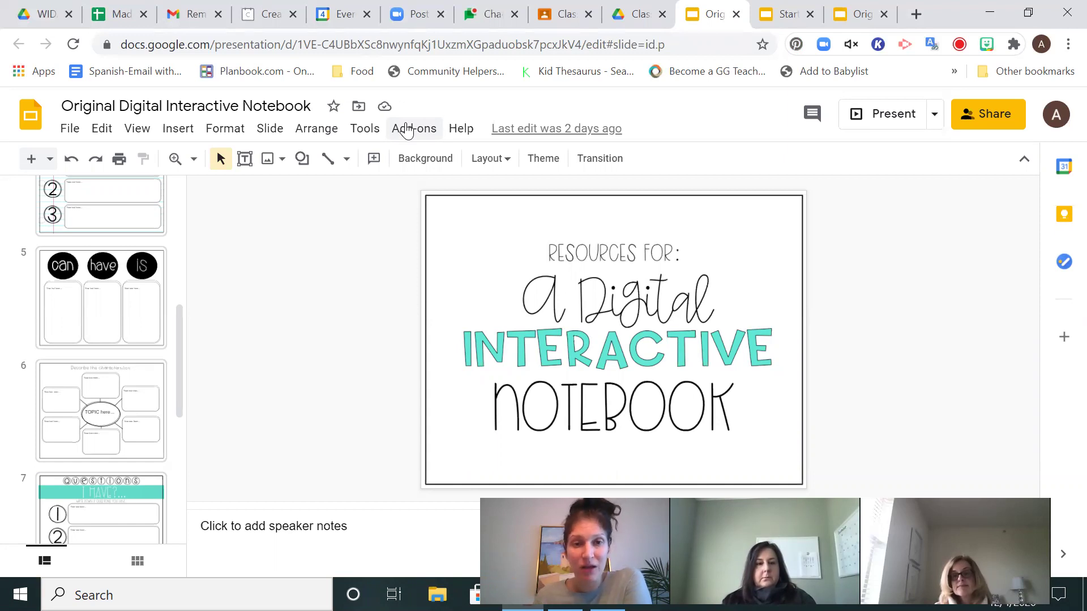
Launch Slip-in-Slide's '(NEW Option) Slip Slides to Multiple Classrooms' command
click(408, 130)
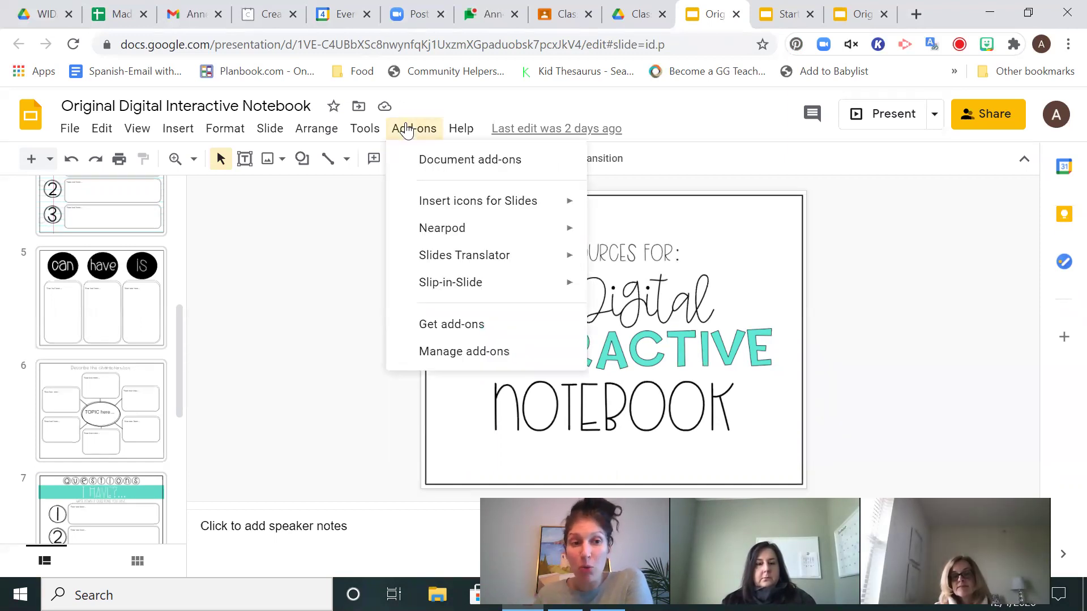
mouse_move(455, 286)
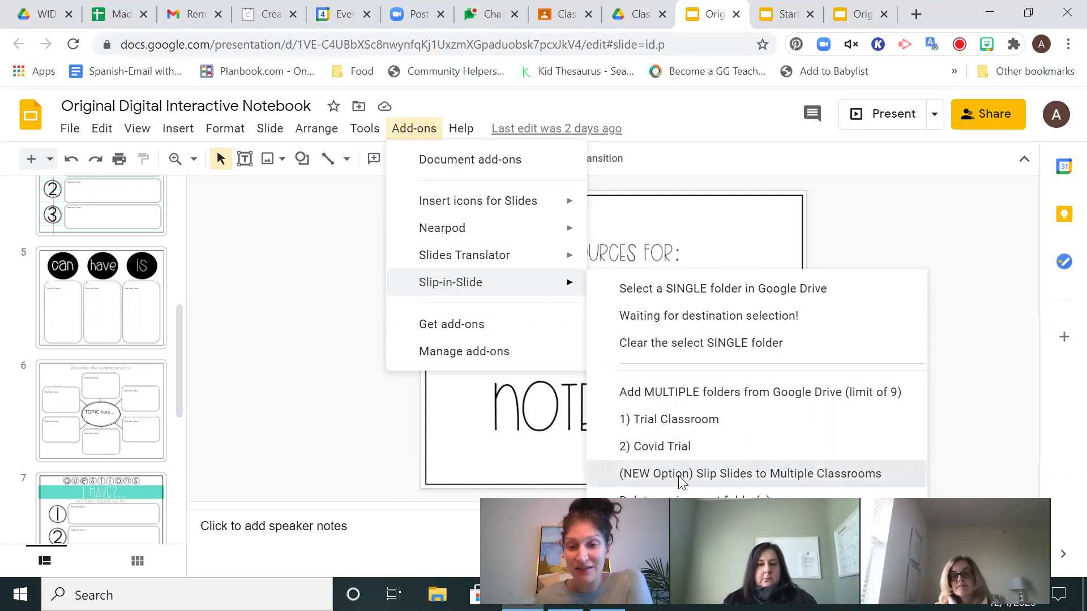
click(678, 477)
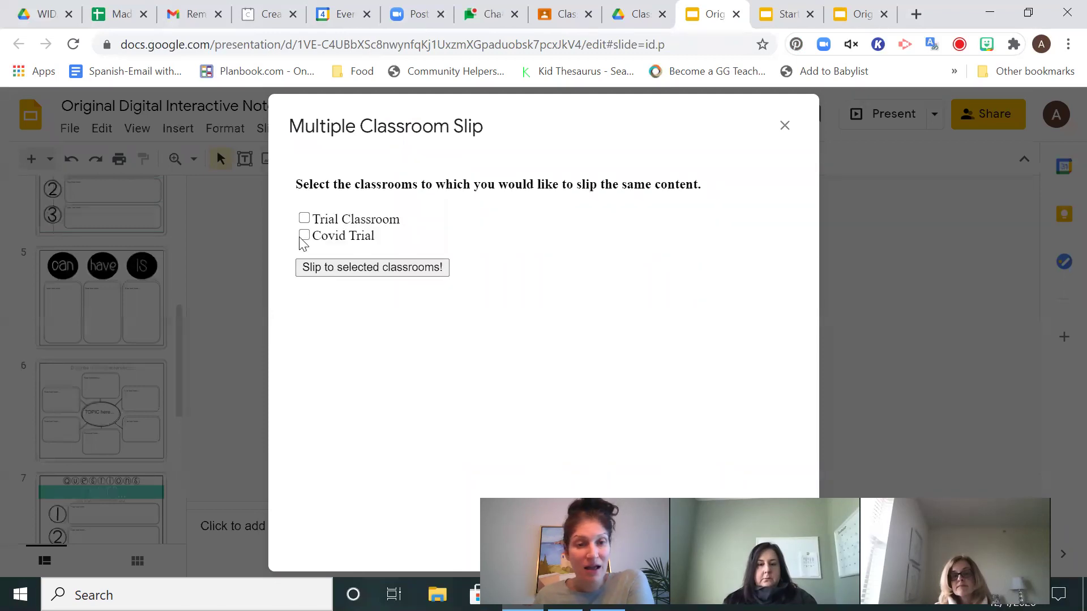
Add Trial Classroom alongside Covid Trial as slip targets and continue to slide selection
click(304, 220)
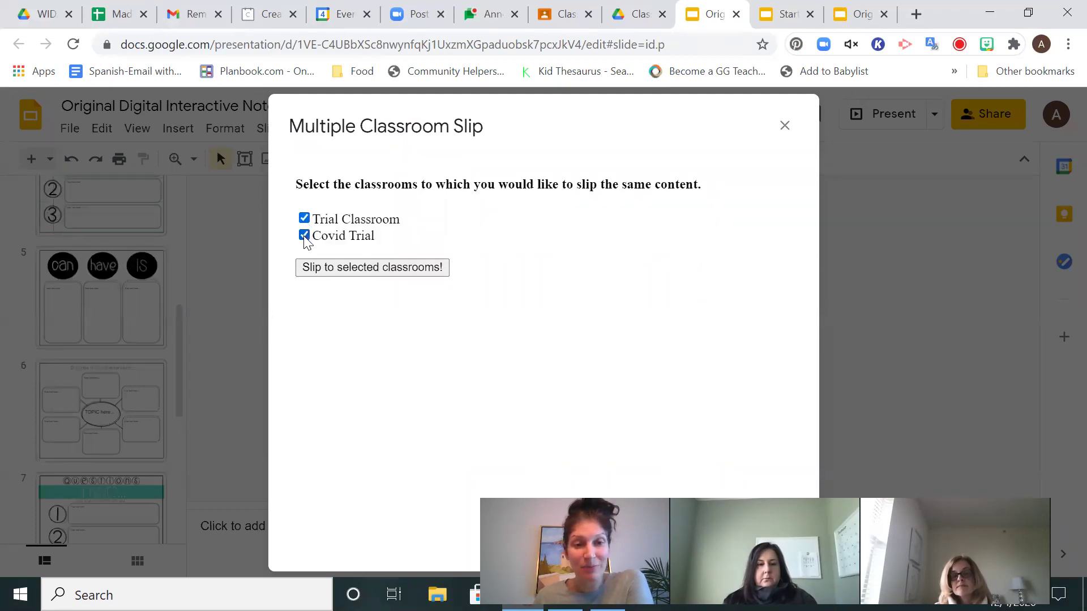
click(333, 268)
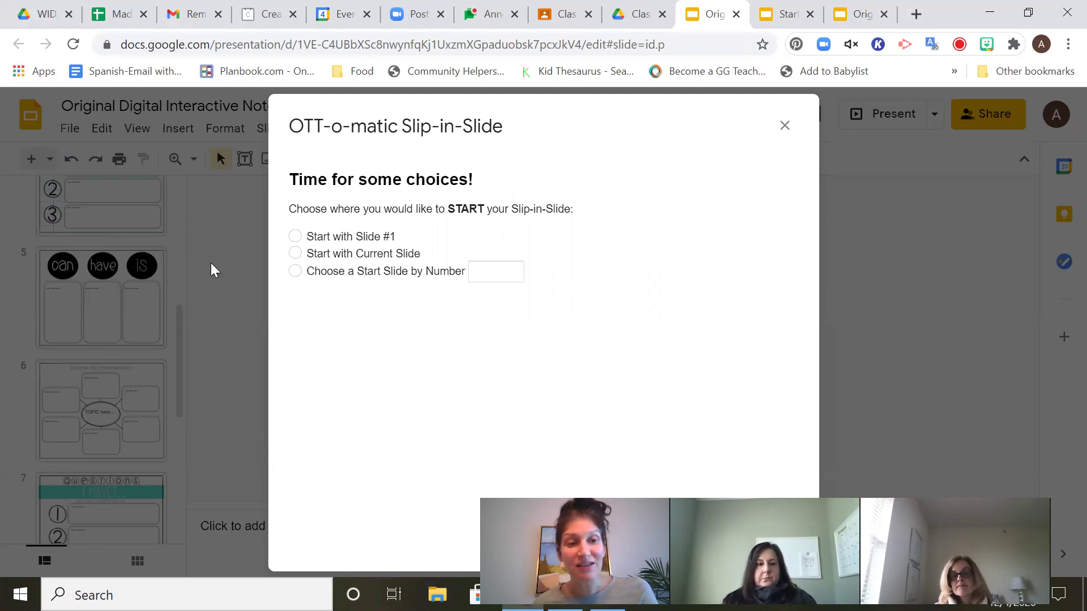
Start the slip at slide number 4 and limit it to only 1 slide
click(295, 272)
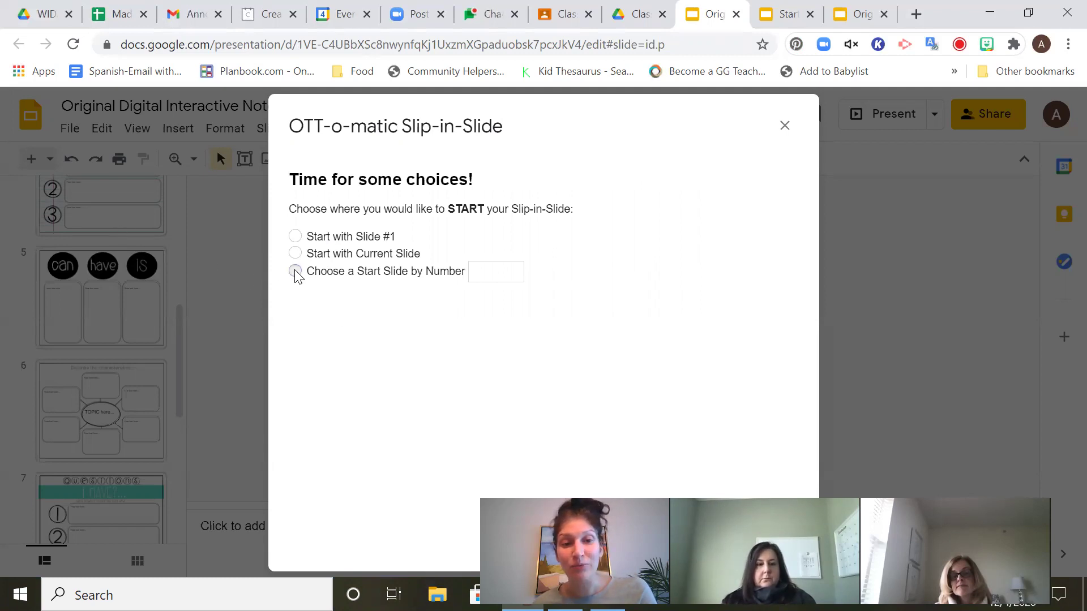
click(492, 273)
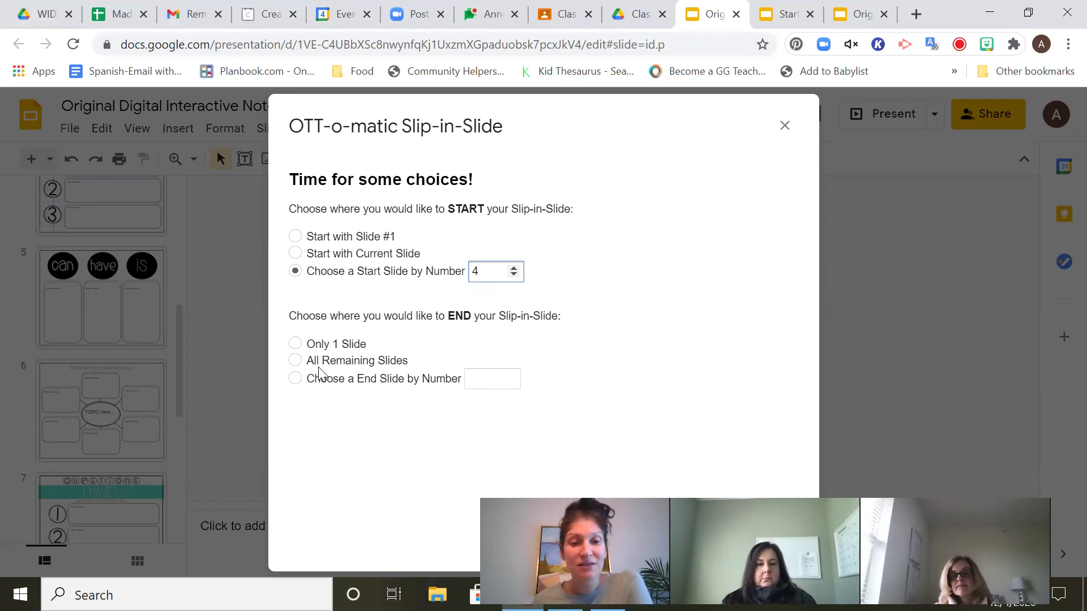
click(297, 346)
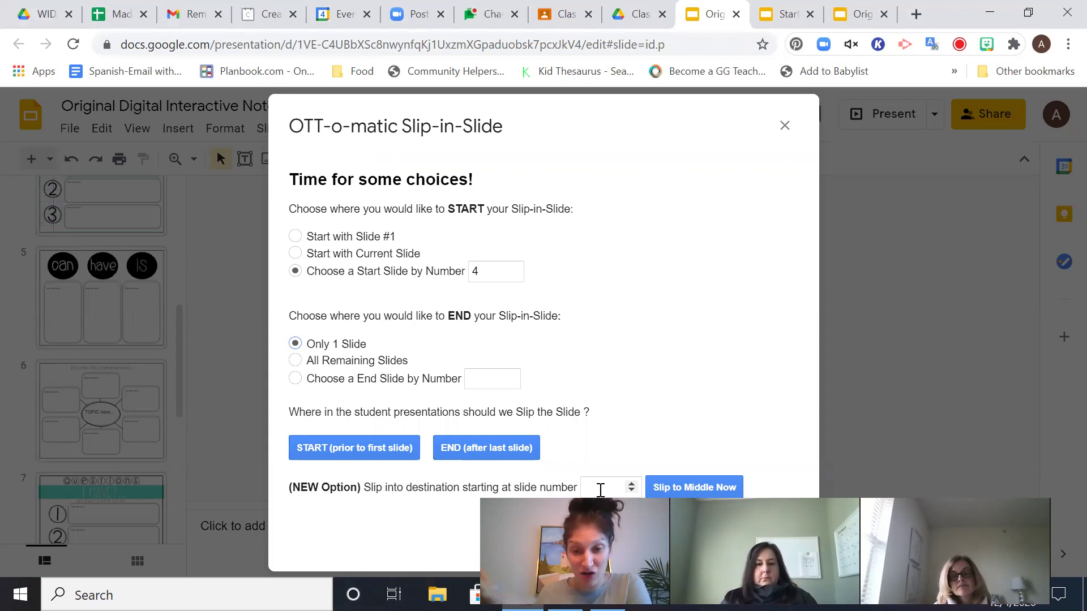
Place the slide after the students' last slide, then dismiss the two-notebook success message
click(498, 452)
scroll(499, 453, down, 3)
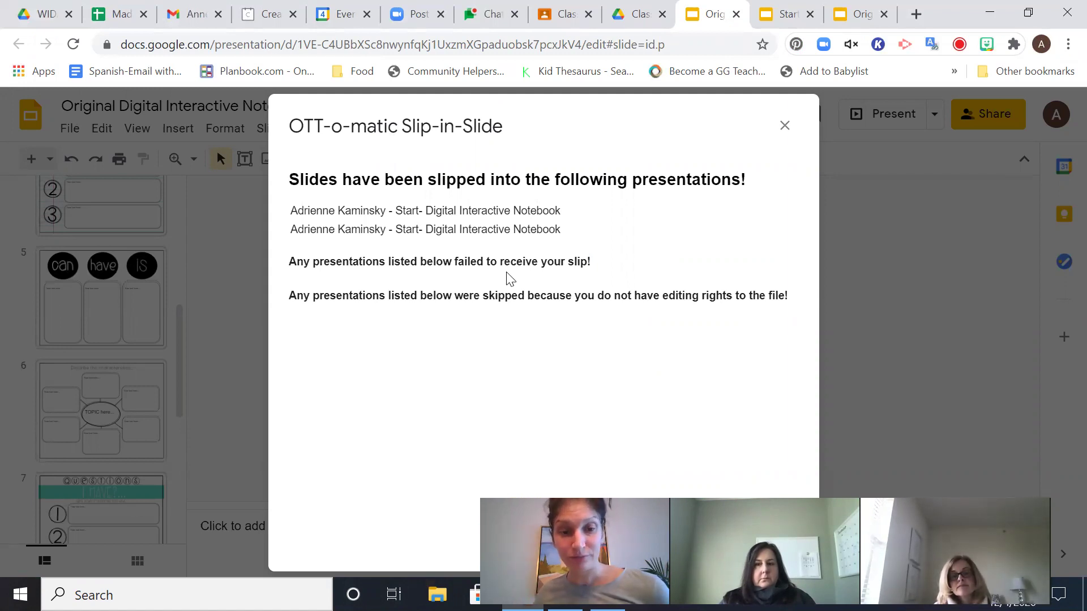
click(785, 125)
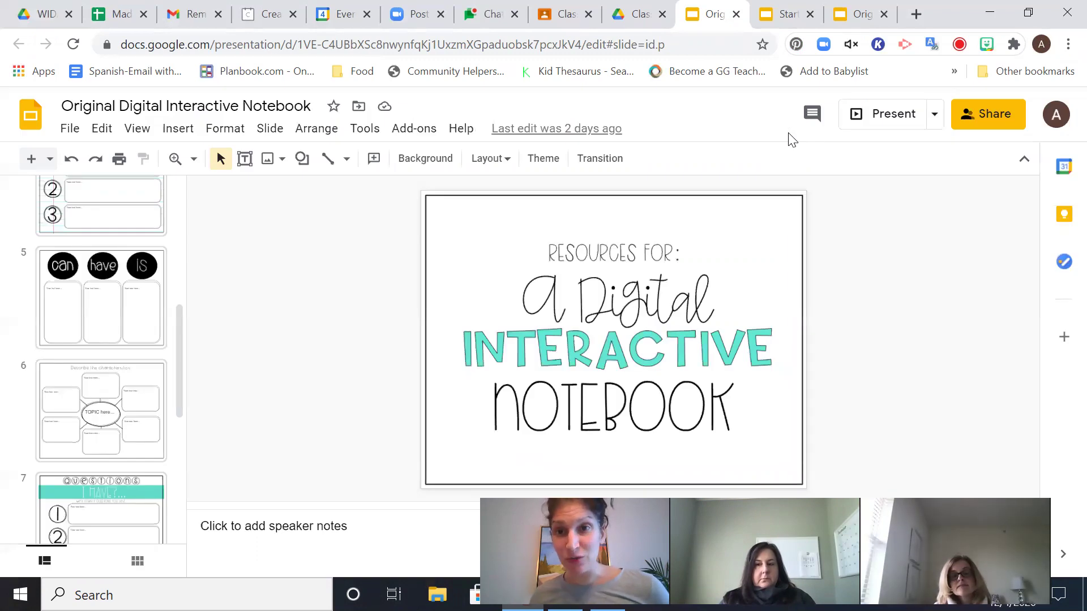
Open a new Chrome tab signed in as the student's Google account
click(918, 14)
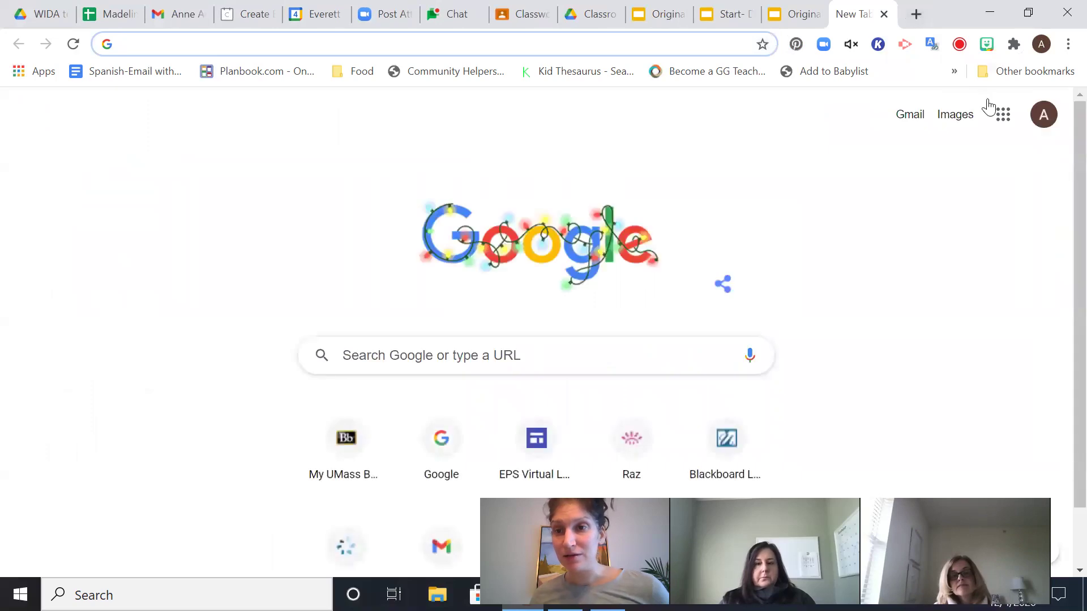
click(1043, 114)
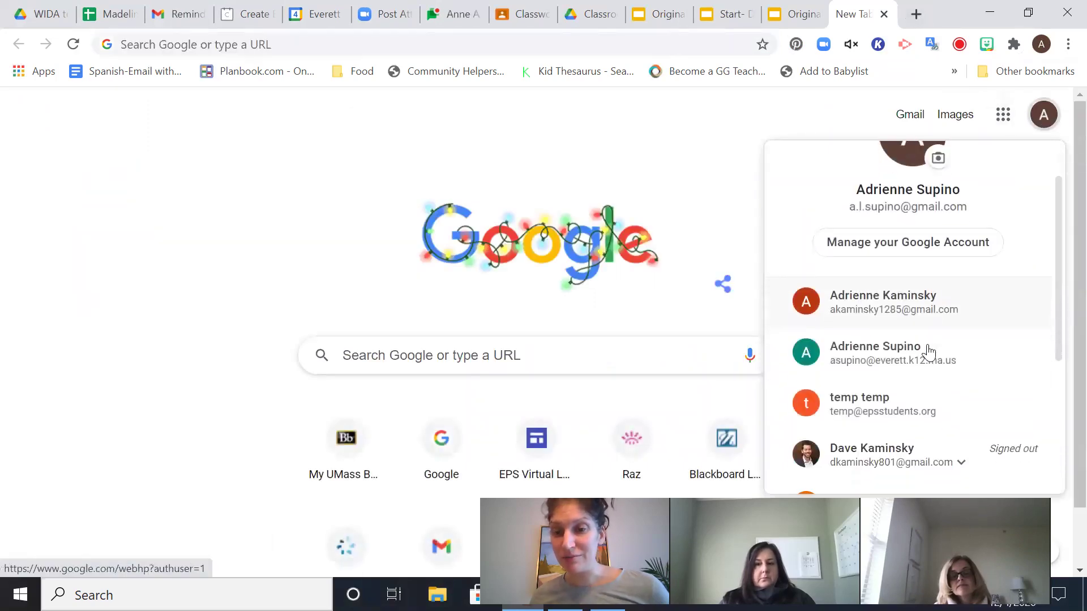
scroll(915, 413, down, 2)
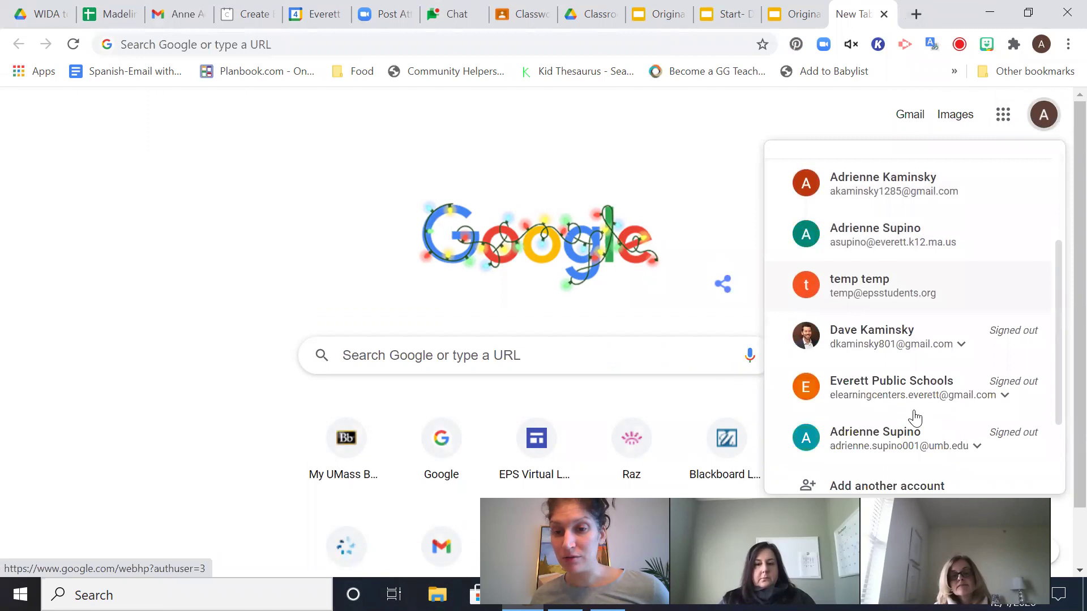
scroll(915, 416, down, 2)
scroll(915, 416, up, 4)
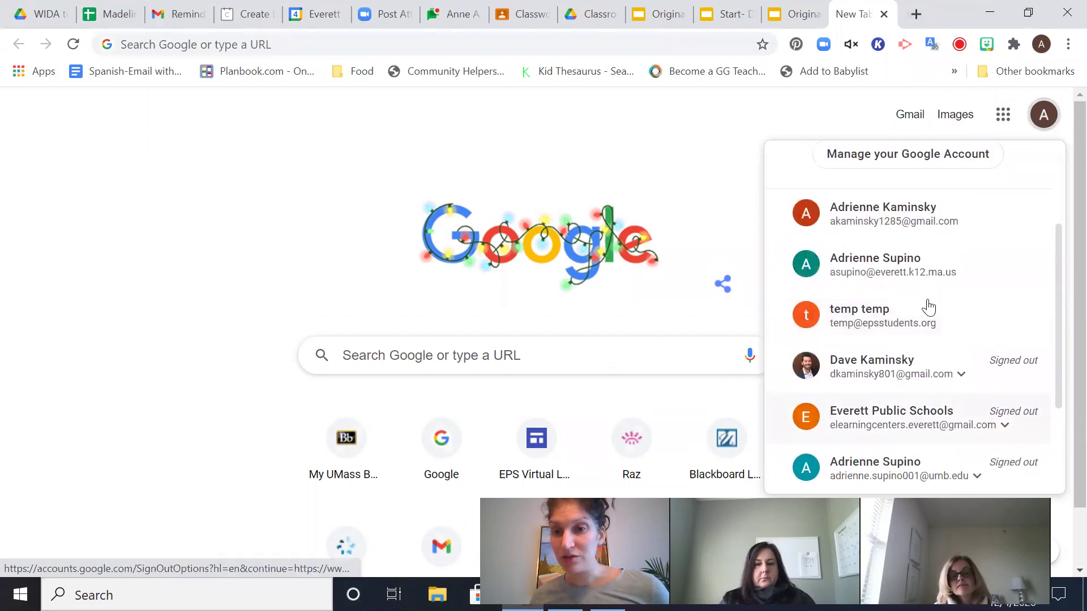
click(940, 217)
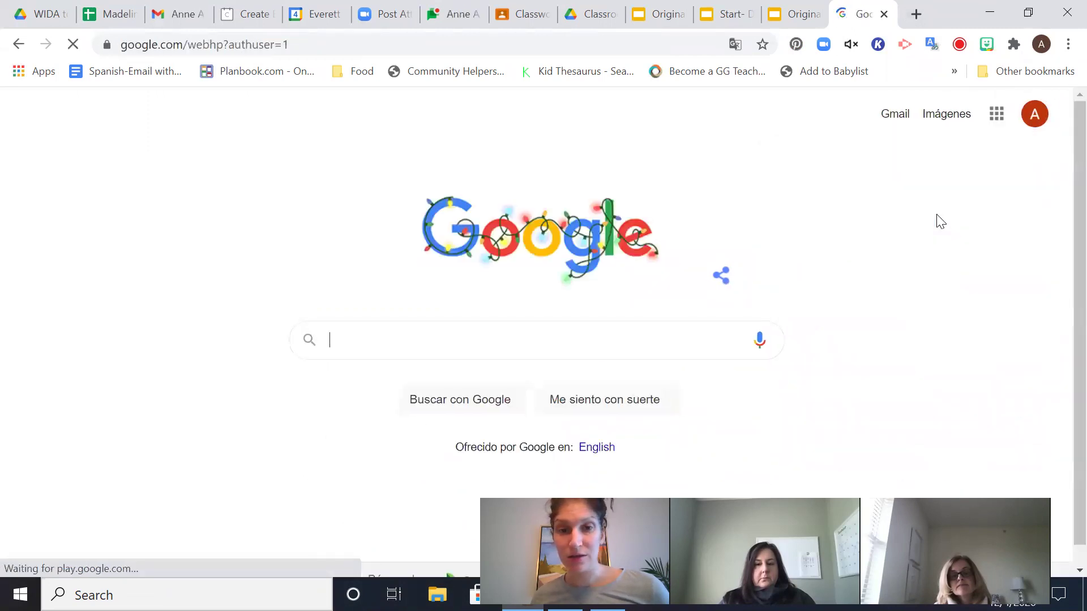
Launch Google Classroom from the Google apps grid
click(992, 116)
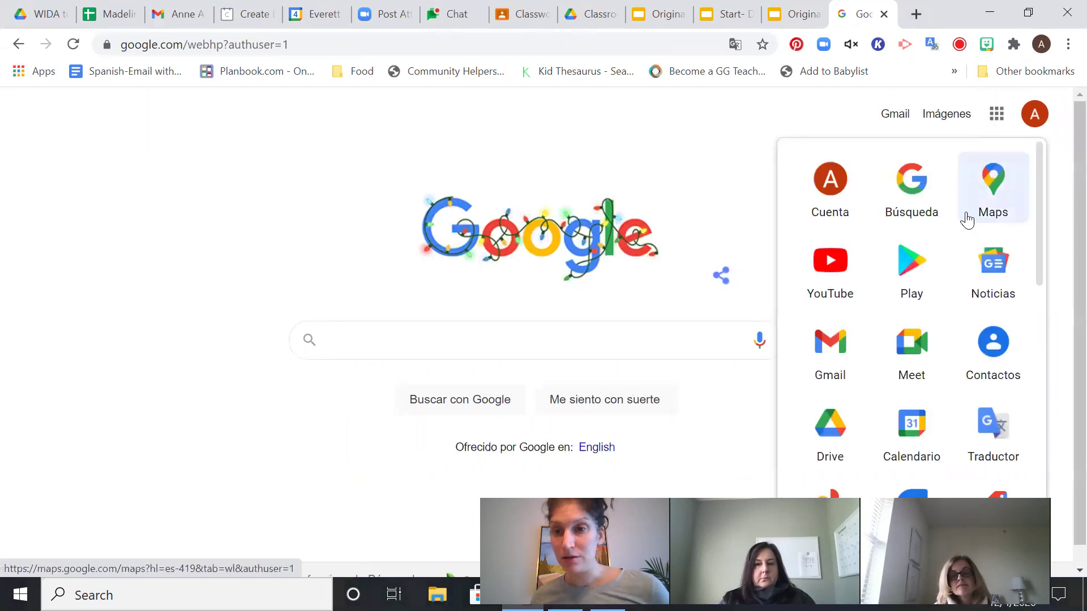
scroll(905, 374, down, 3)
scroll(876, 415, up, 4)
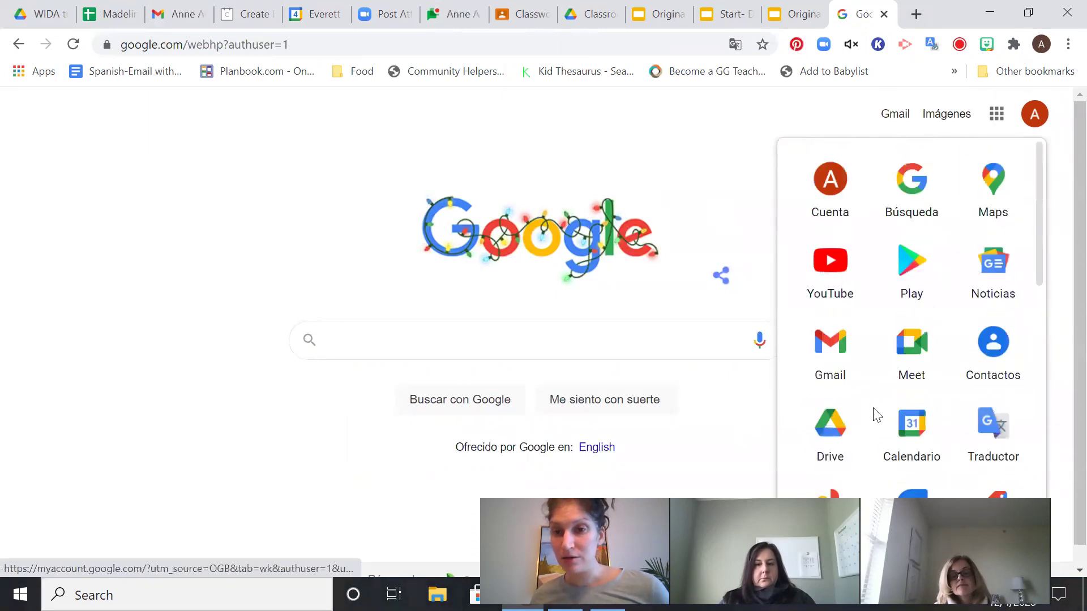
scroll(876, 415, down, 2)
scroll(876, 415, up, 2)
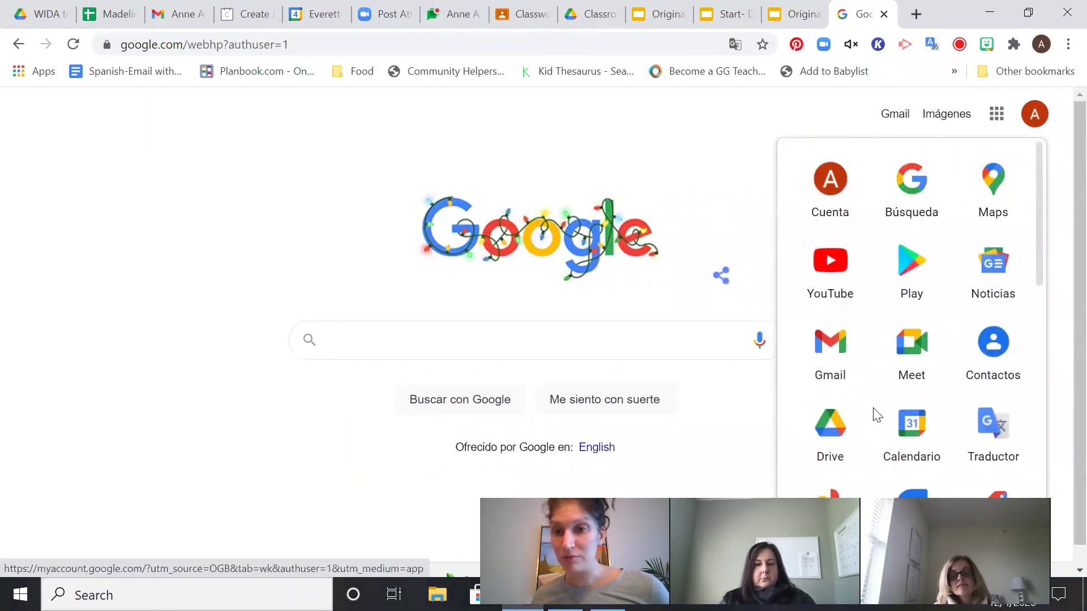
scroll(876, 415, down, 7)
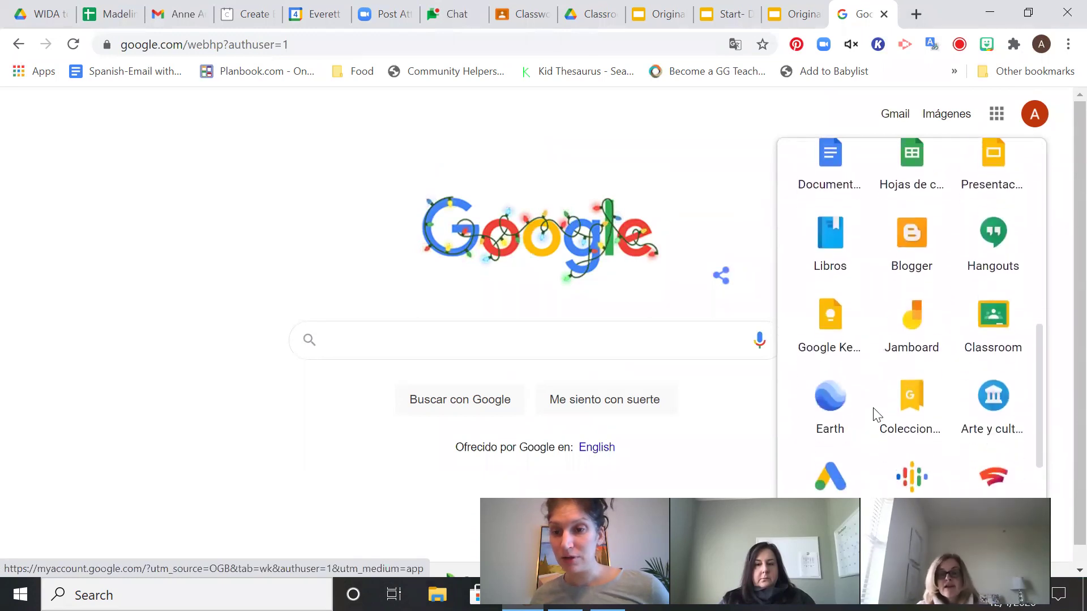
click(991, 329)
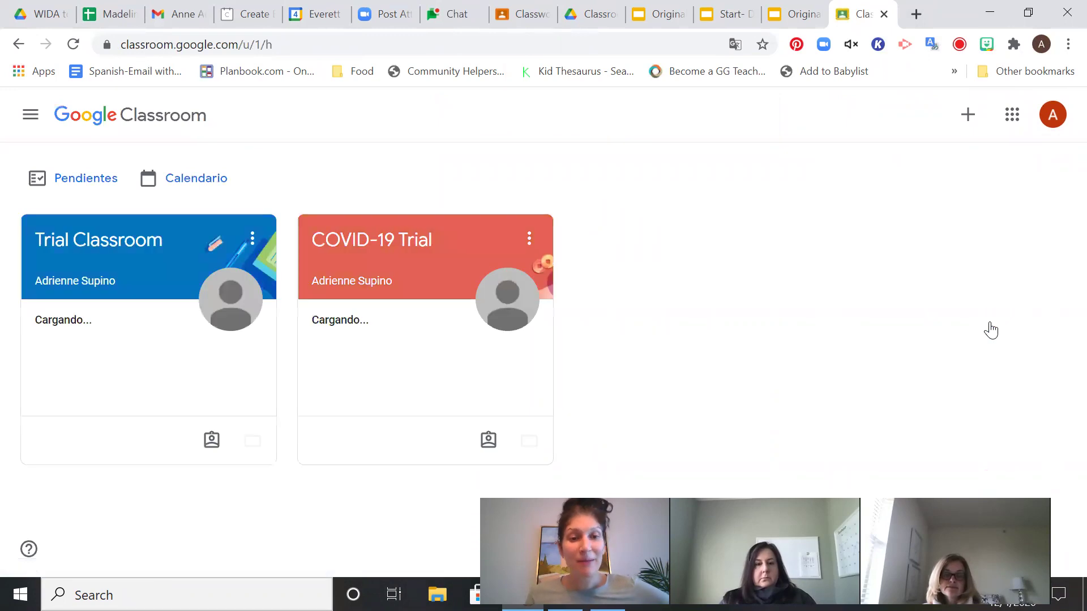
Open the student's Trial Classroom Digital Notebook and view slide 4, the Write 3 facts page
click(149, 259)
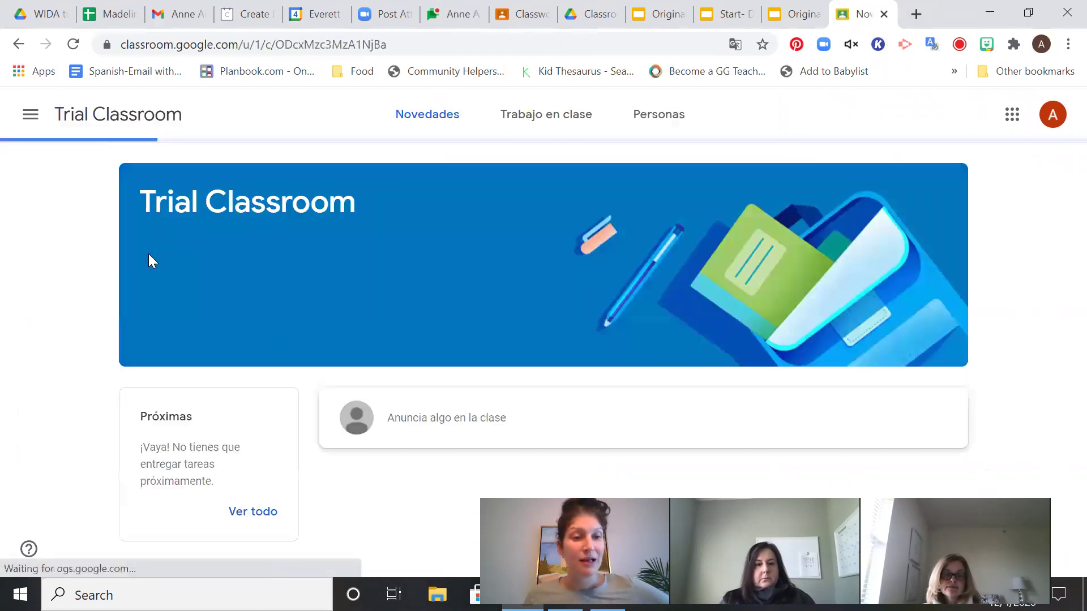
click(551, 114)
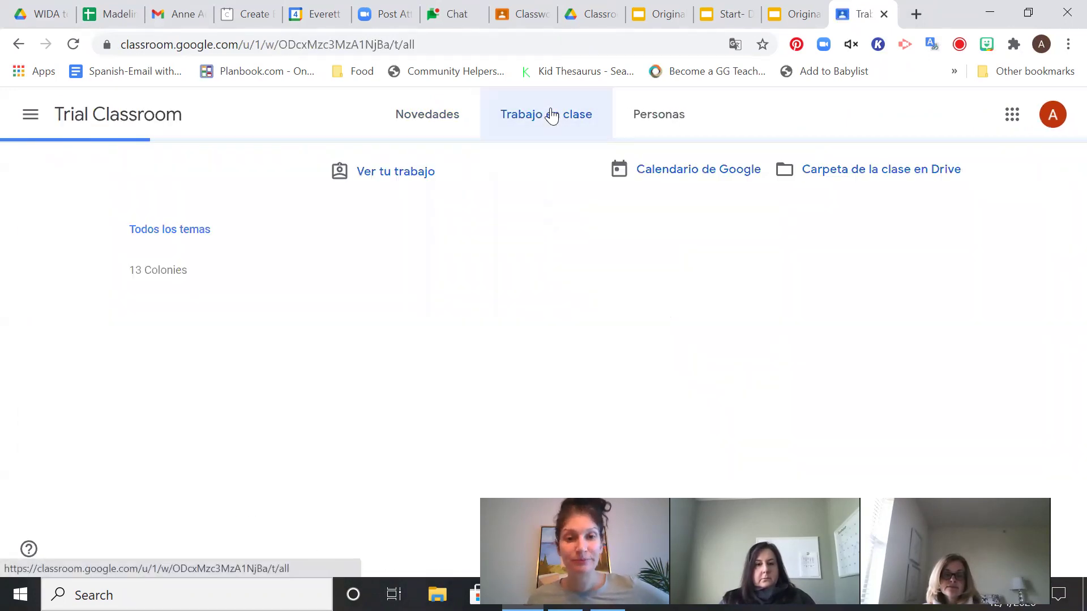
click(451, 235)
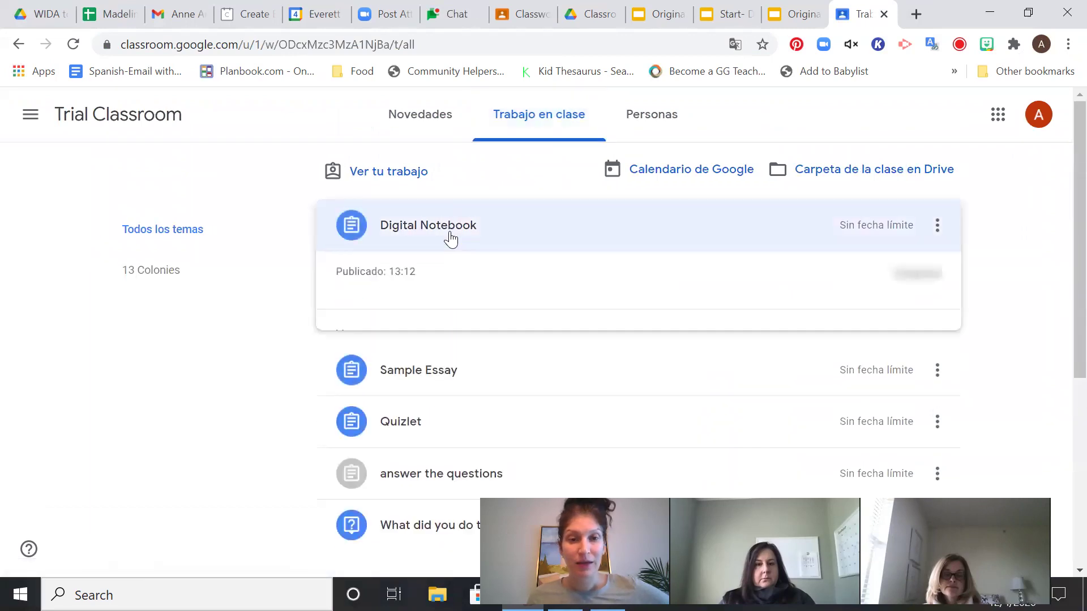
click(405, 353)
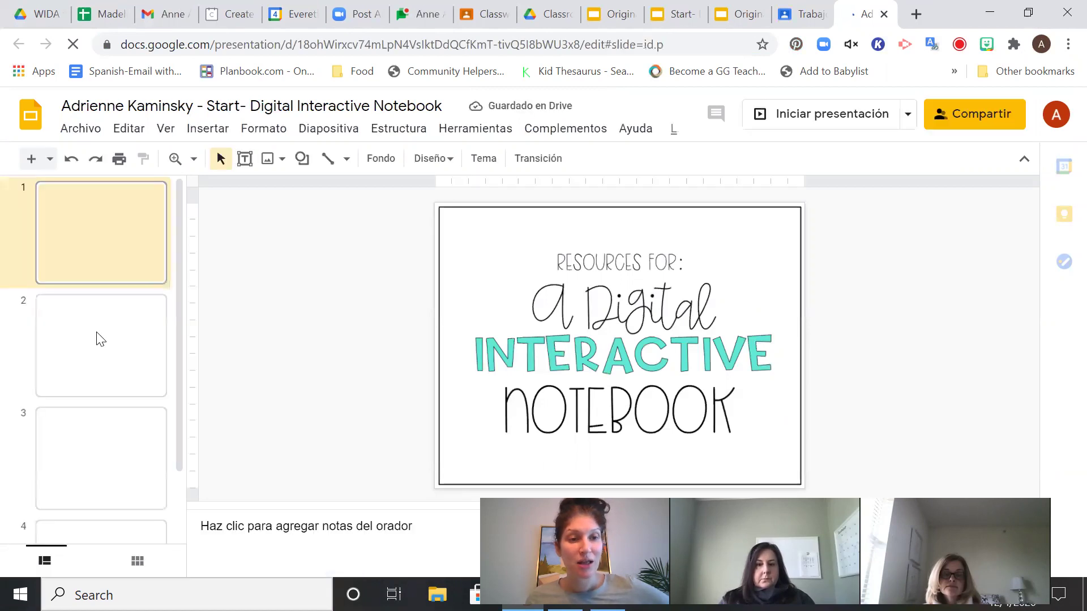
scroll(100, 294, down, 2)
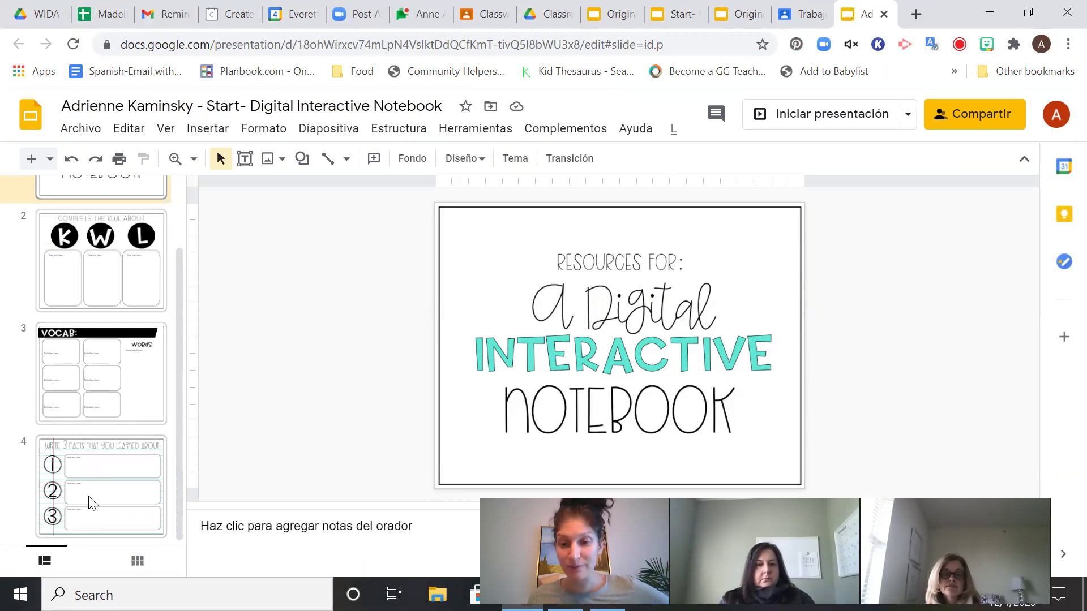
click(91, 502)
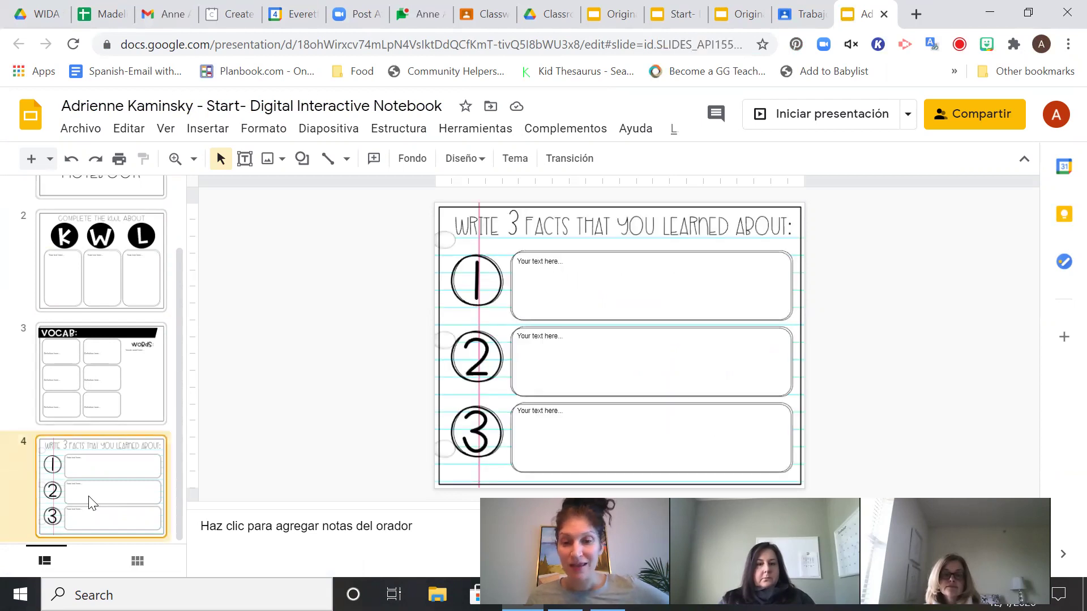
Return to Classroom and go to the COVID-19 Trial class's classwork
click(803, 14)
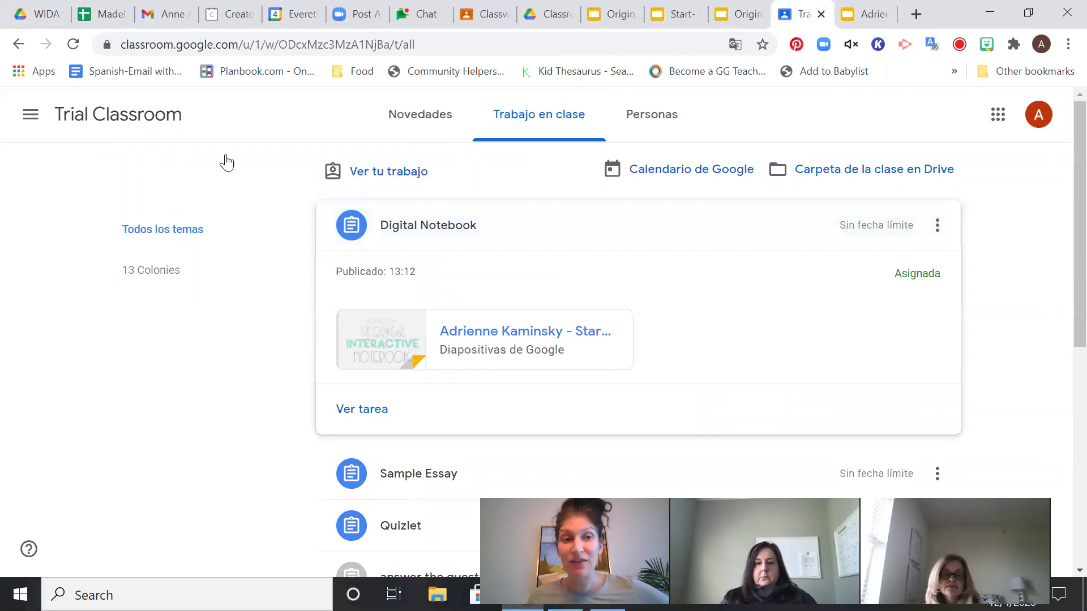
click(31, 114)
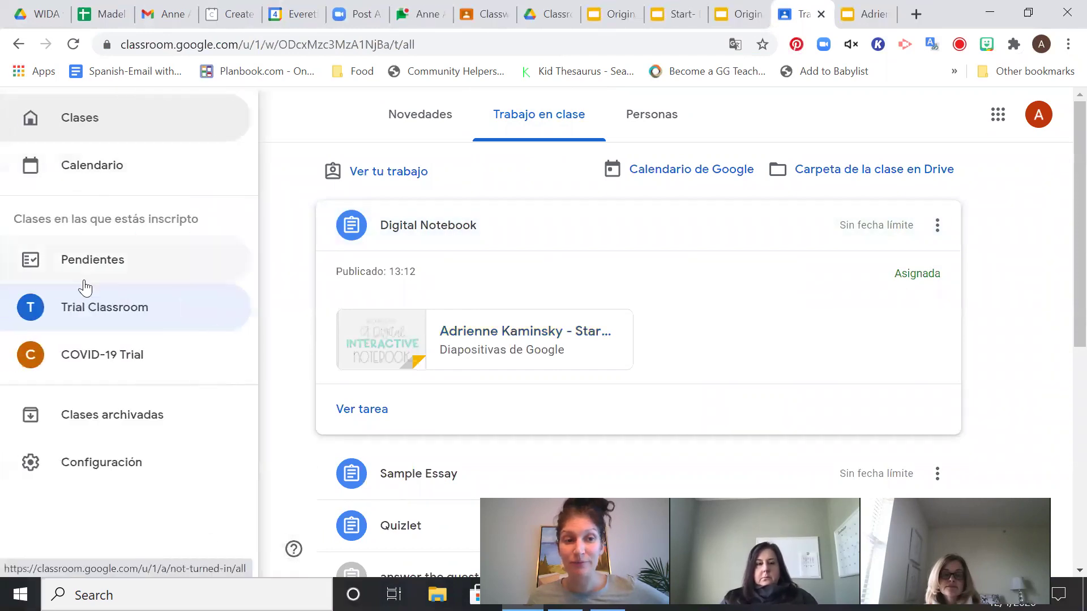
click(83, 337)
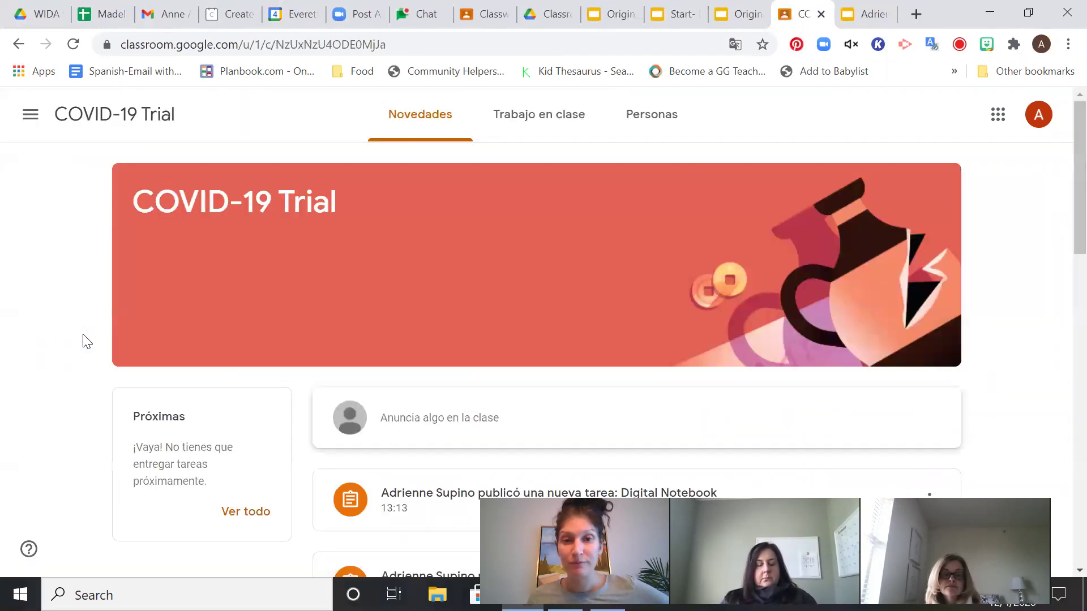
click(527, 116)
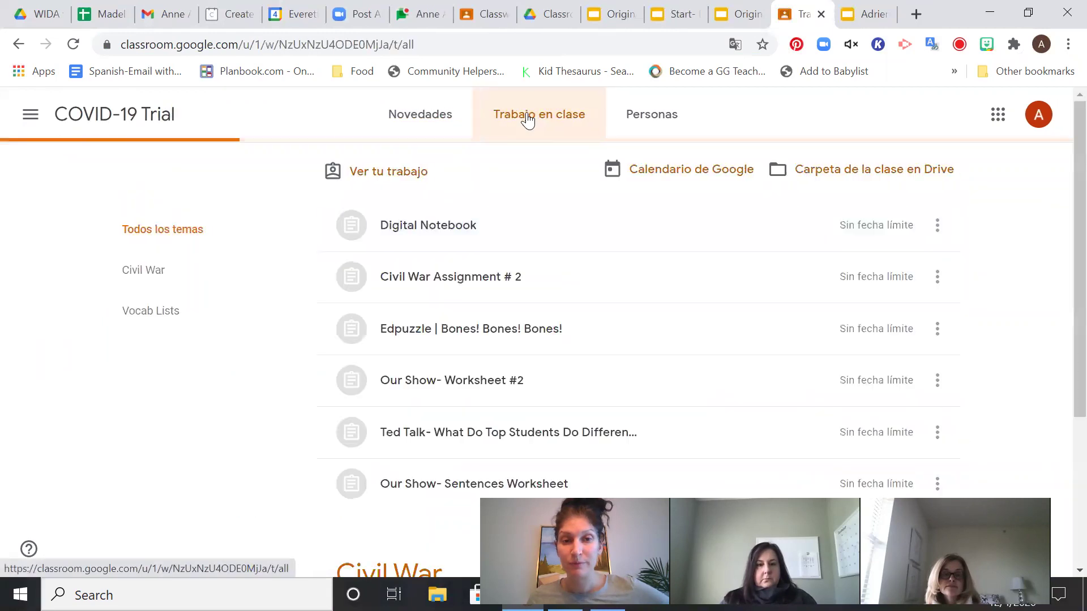
Open the student's Digital Notebook there and view slide 4, the Write 3 facts slide
click(475, 226)
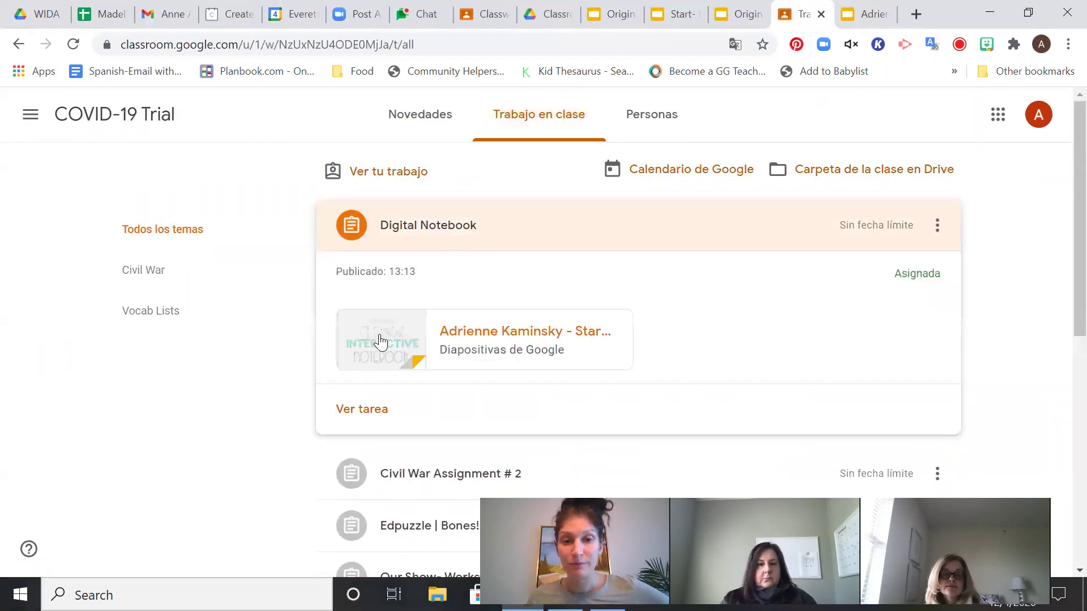
click(381, 341)
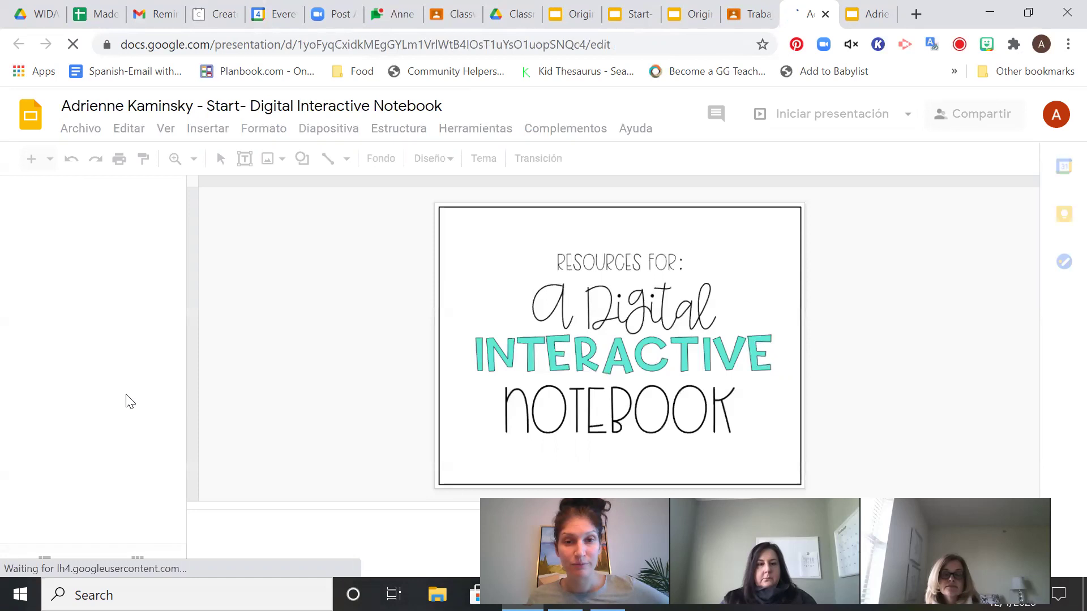
scroll(125, 401, down, 2)
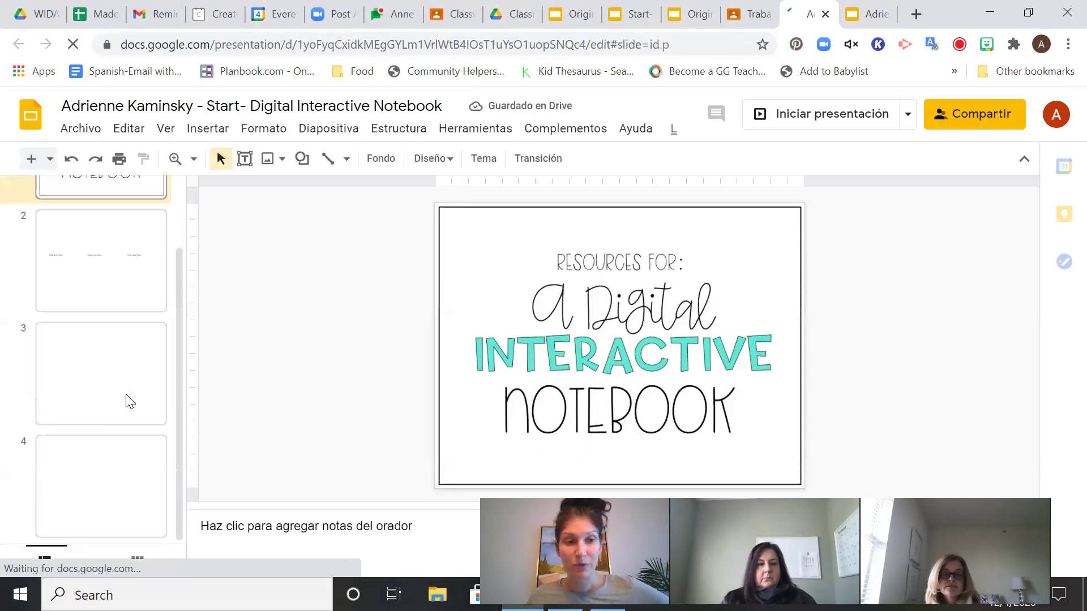
click(110, 500)
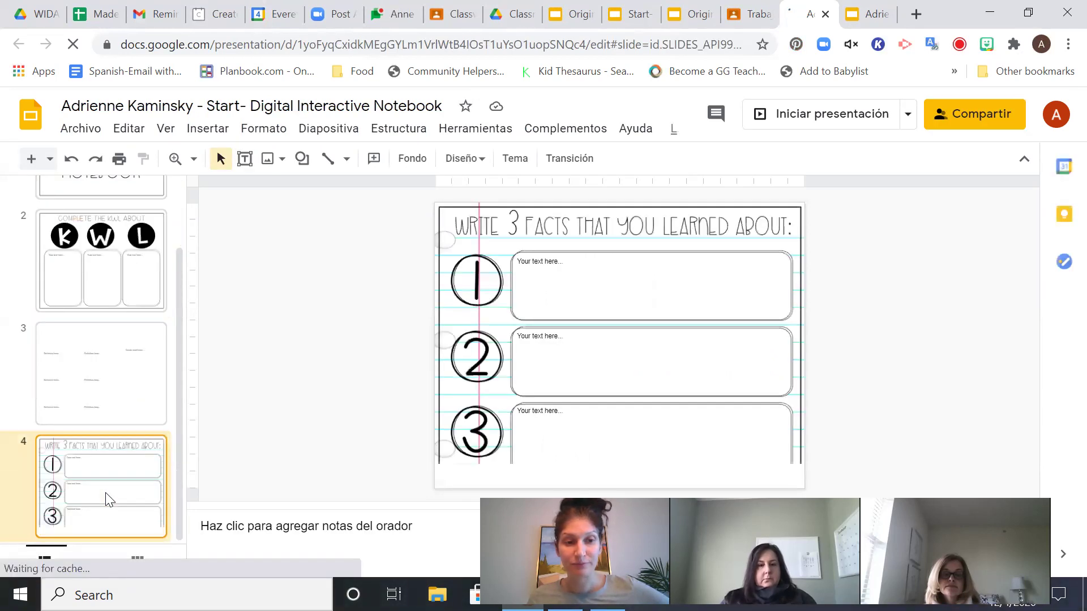